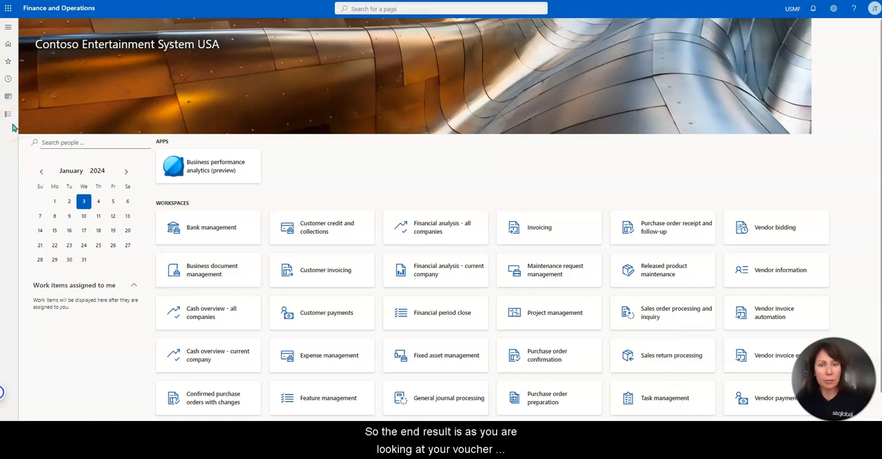
Step: Run the General ledger voucher transactions inquiry for 1/1/2017..1/31/2017 with Sublayer 1 set to Net Income and review the listed transactions
{"action": "left_click", "coordinate": [8, 114]}
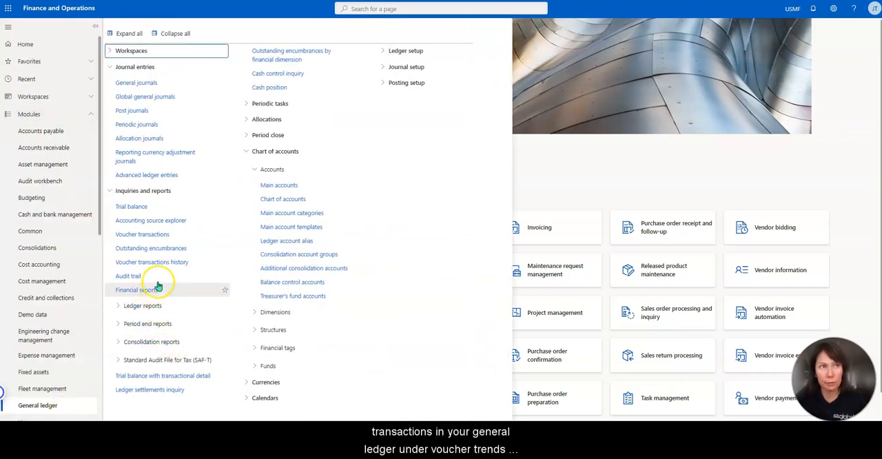
{"action": "left_click", "coordinate": [162, 238]}
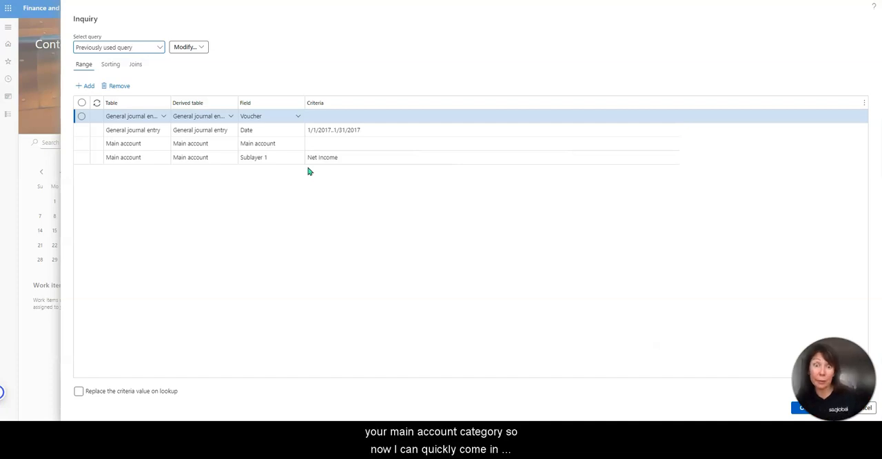
{"action": "left_click", "coordinate": [805, 409]}
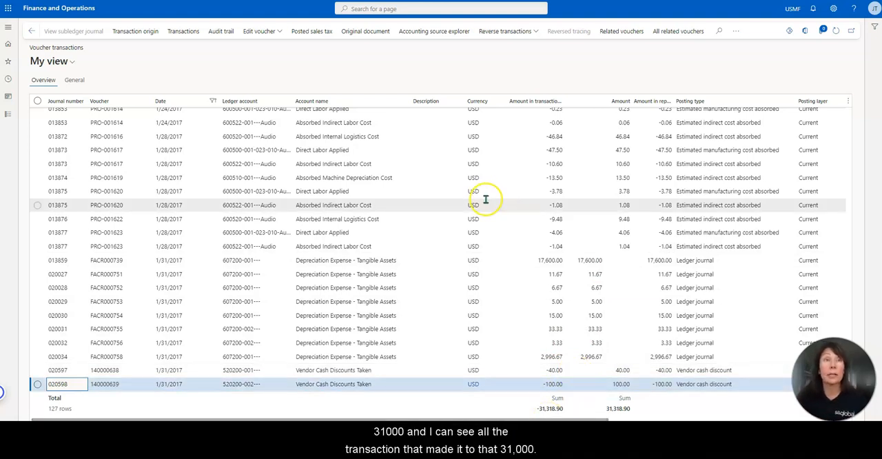
{"action": "scroll", "coordinate": [528, 251], "scroll_direction": "up", "scroll_amount": 5}
{"action": "scroll", "coordinate": [529, 250], "scroll_direction": "up", "scroll_amount": 3}
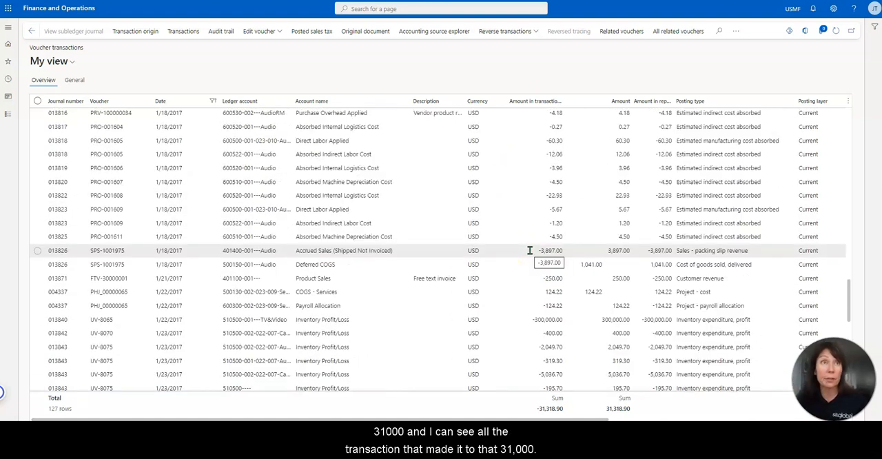
Step: Run the voucher transactions inquiry again with the saved Gross Margin query and review its revenue and cost transactions
{"action": "left_click", "coordinate": [8, 114]}
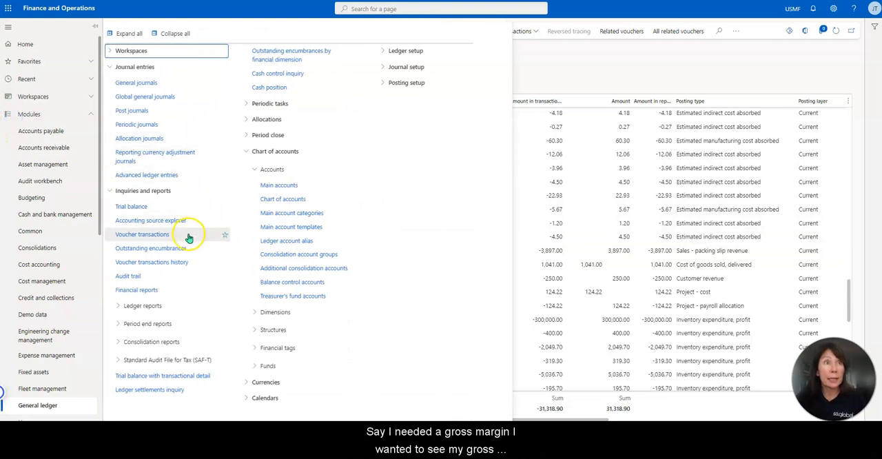
{"action": "left_click", "coordinate": [189, 235]}
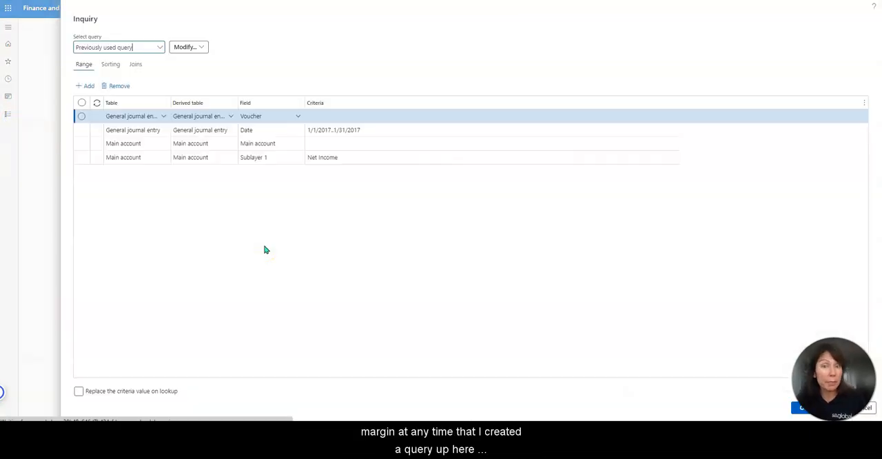
{"action": "left_click", "coordinate": [160, 49]}
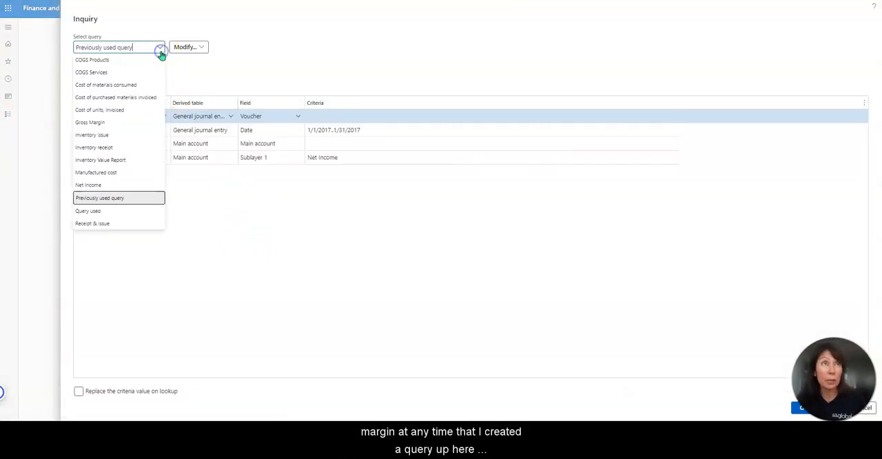
{"action": "left_click", "coordinate": [111, 124]}
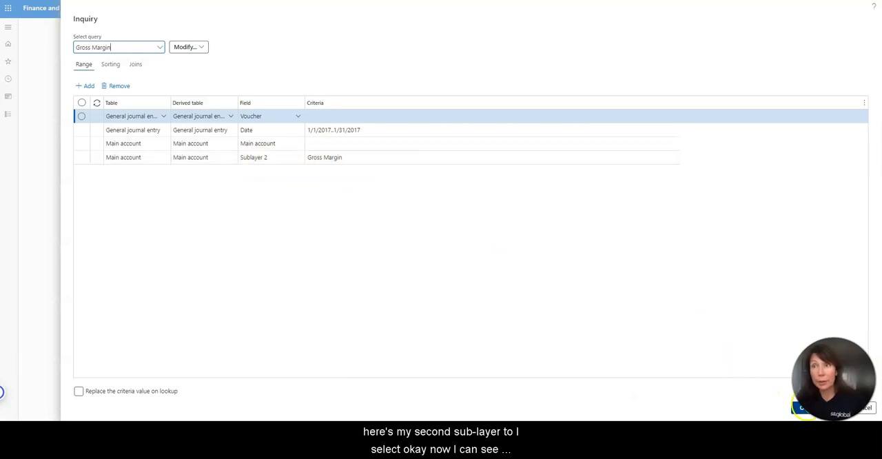
{"action": "left_click", "coordinate": [801, 408]}
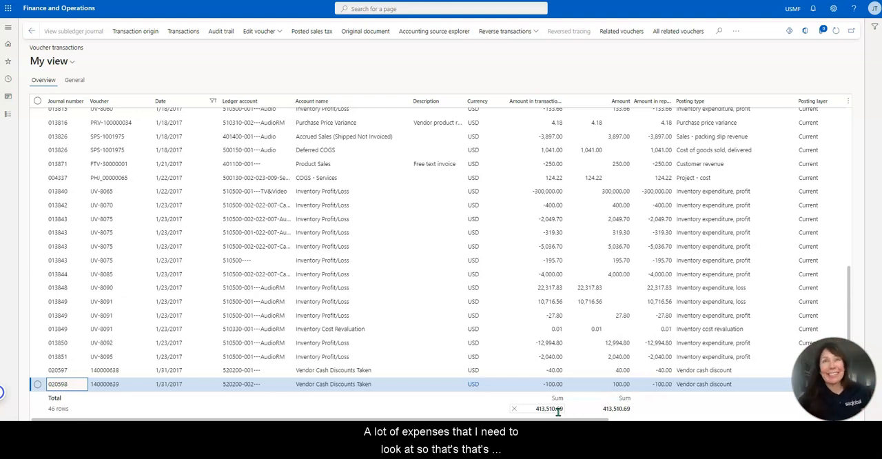
{"action": "scroll", "coordinate": [570, 257], "scroll_direction": "up", "scroll_amount": 5}
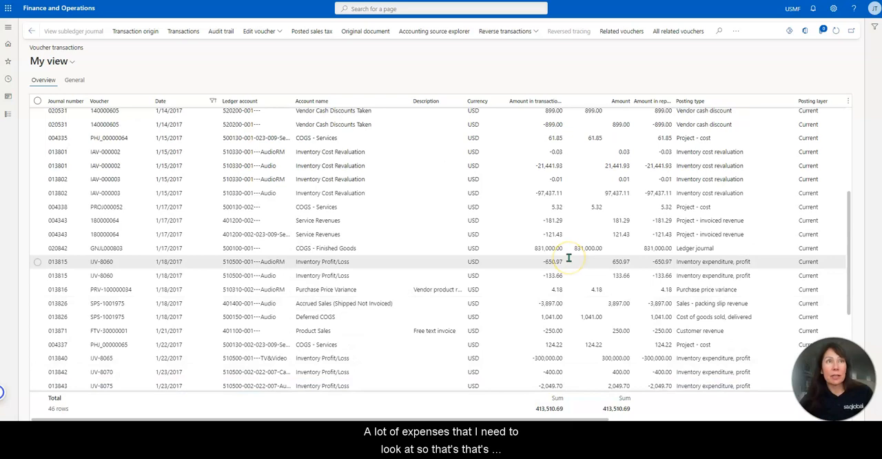
{"action": "scroll", "coordinate": [236, 172], "scroll_direction": "up", "scroll_amount": 4}
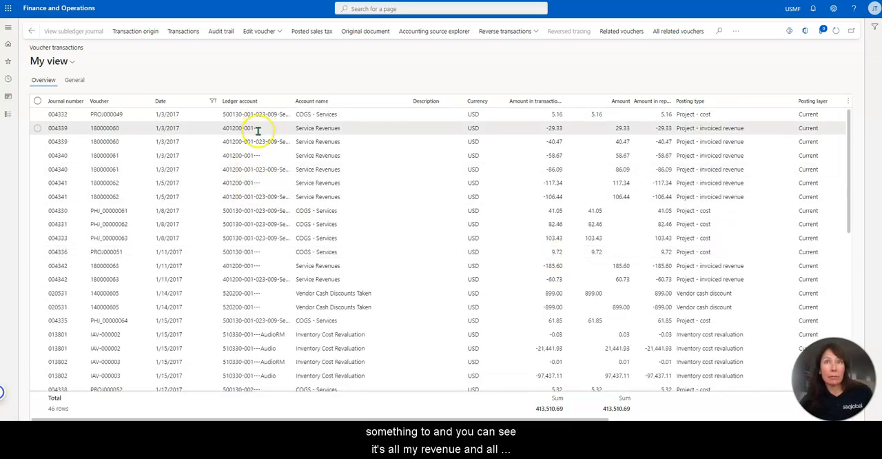
{"action": "scroll", "coordinate": [555, 235], "scroll_direction": "down", "scroll_amount": 6}
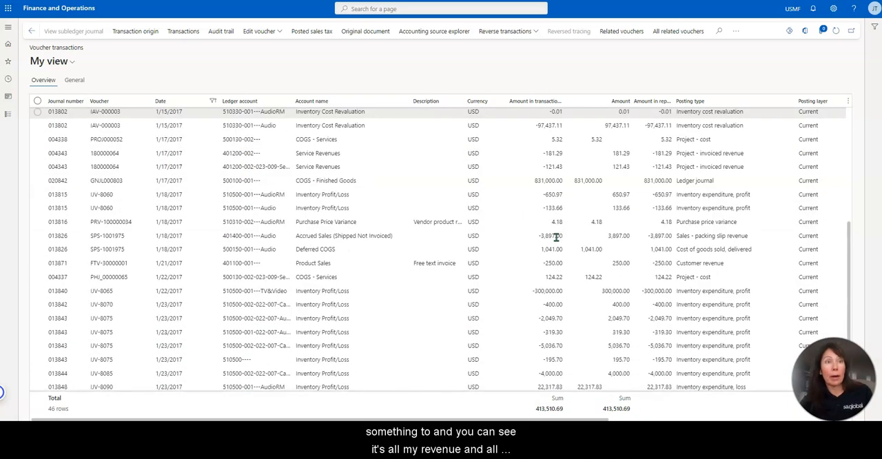
{"action": "scroll", "coordinate": [555, 235], "scroll_direction": "down", "scroll_amount": 2}
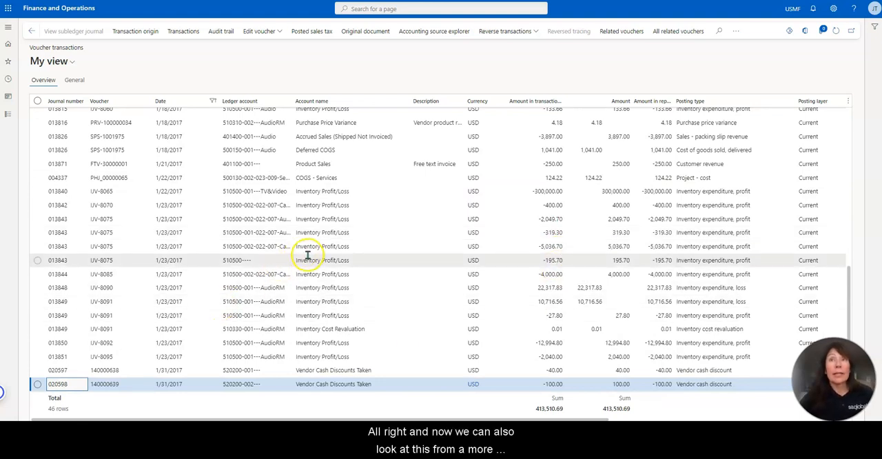
Step: Run the voucher transactions inquiry with the saved COGS Products query and review the resulting cost of goods sold transactions
{"action": "left_click", "coordinate": [8, 113]}
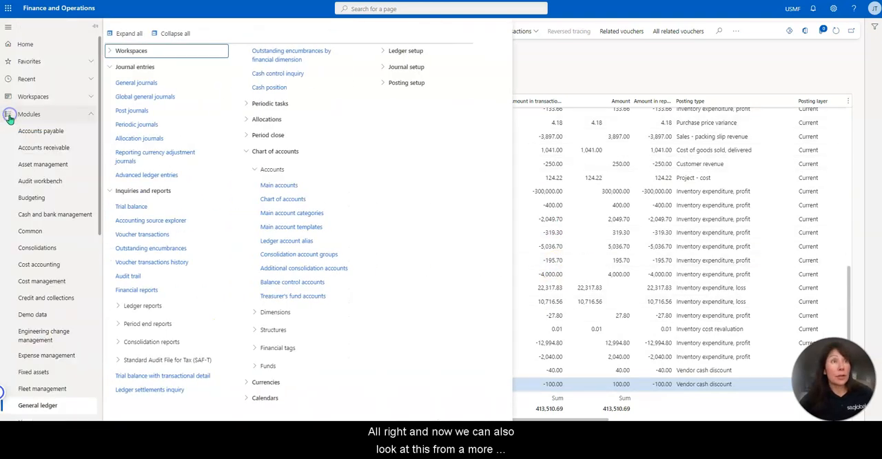
{"action": "left_click", "coordinate": [141, 233]}
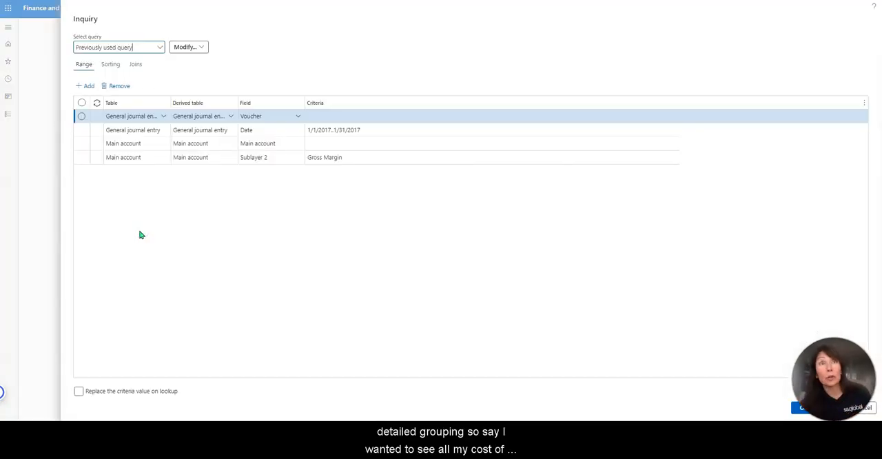
{"action": "left_click", "coordinate": [160, 48]}
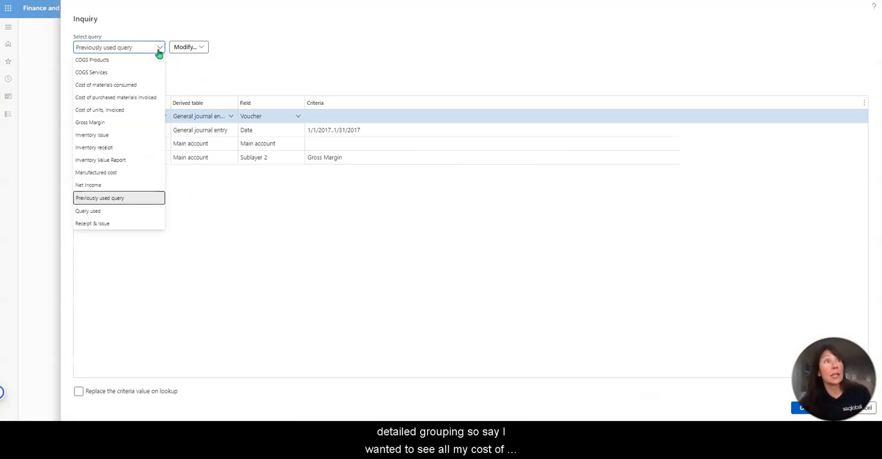
{"action": "left_click", "coordinate": [141, 60]}
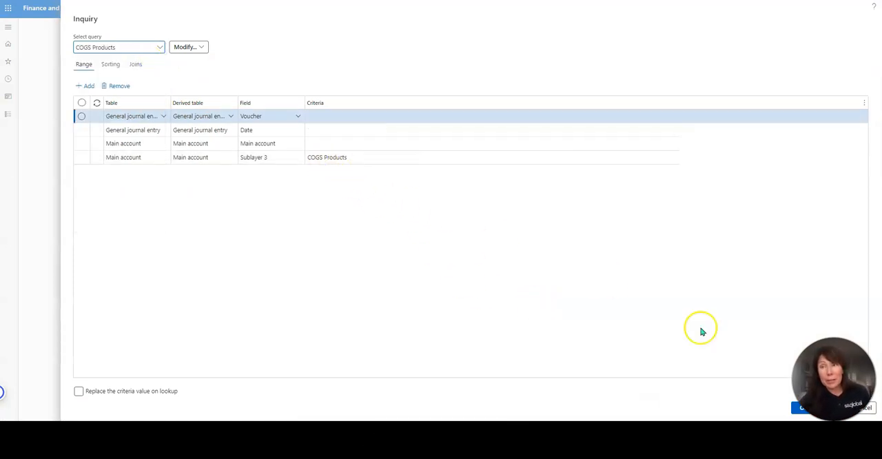
{"action": "left_click", "coordinate": [803, 408]}
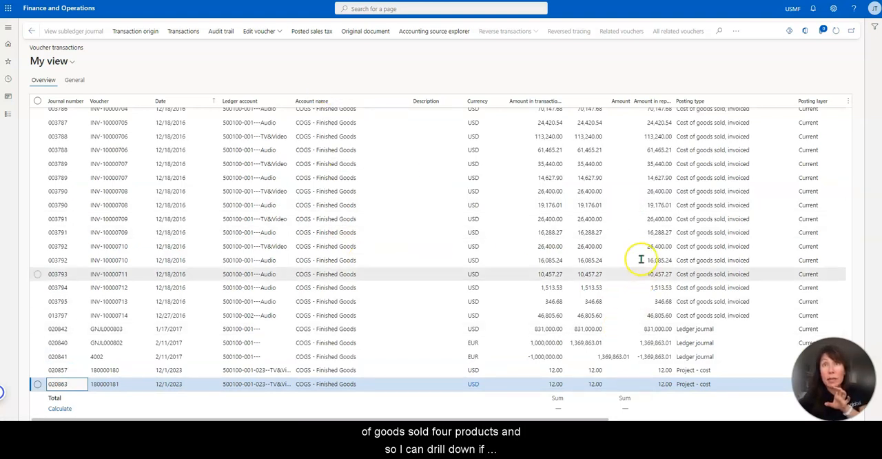
{"action": "scroll", "coordinate": [638, 256], "scroll_direction": "up", "scroll_amount": 1}
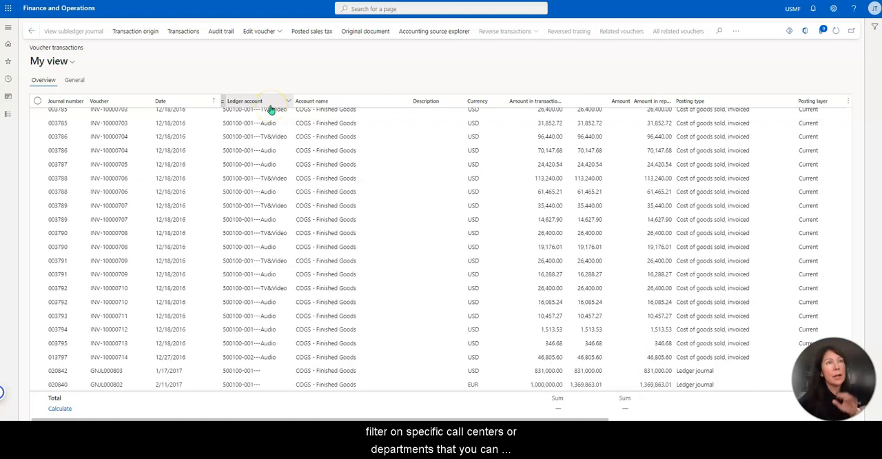
Step: Reopen the voucher transactions inquiry and look through the fields available for the Main account range row
{"action": "left_click", "coordinate": [9, 114]}
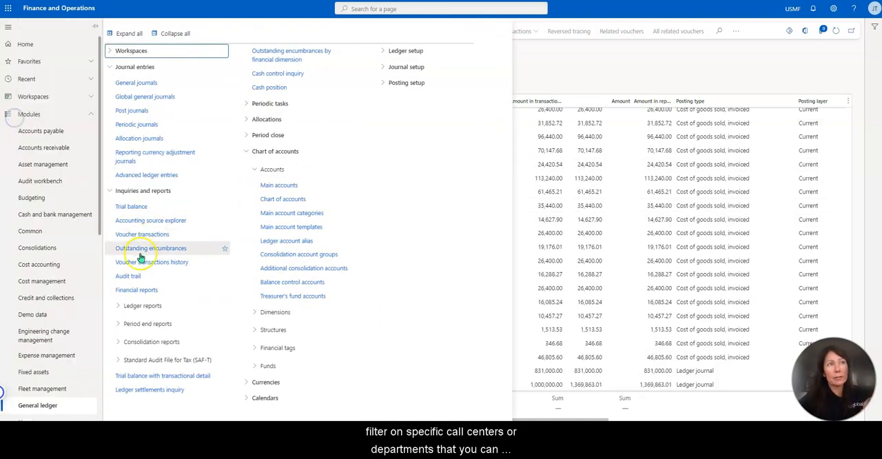
{"action": "left_click", "coordinate": [140, 253]}
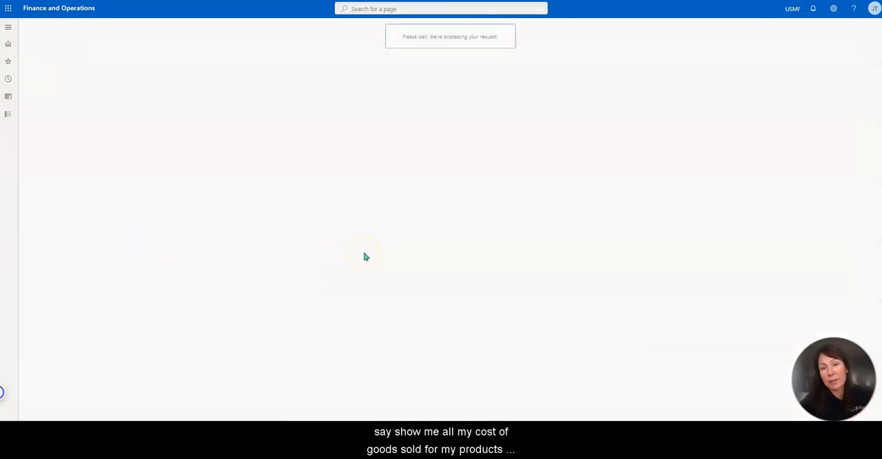
{"action": "left_click", "coordinate": [359, 144]}
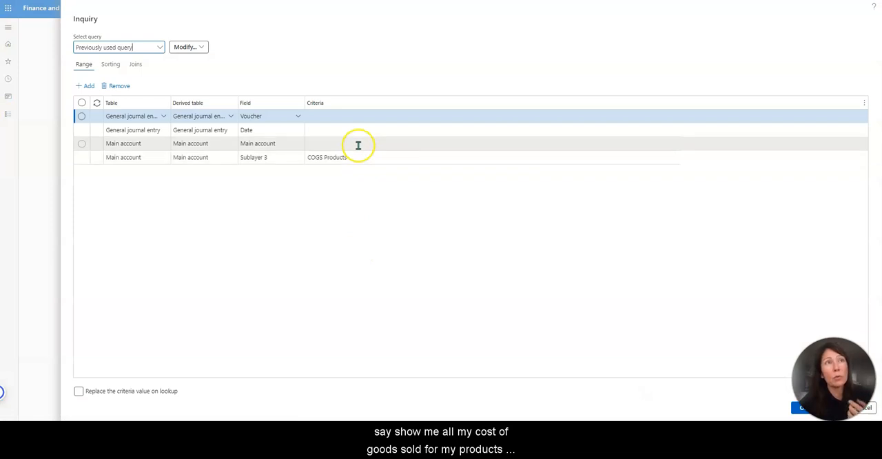
{"action": "left_click", "coordinate": [298, 144]}
{"action": "scroll", "coordinate": [283, 200], "scroll_direction": "down", "scroll_amount": 3}
{"action": "scroll", "coordinate": [289, 210], "scroll_direction": "down", "scroll_amount": 3}
{"action": "scroll", "coordinate": [287, 209], "scroll_direction": "down", "scroll_amount": 10}
{"action": "scroll", "coordinate": [286, 211], "scroll_direction": "up", "scroll_amount": 10}
{"action": "scroll", "coordinate": [292, 217], "scroll_direction": "up", "scroll_amount": 8}
{"action": "scroll", "coordinate": [295, 218], "scroll_direction": "up", "scroll_amount": 5}
{"action": "left_click", "coordinate": [158, 205]}
Step: Try switching the Main account range row to the dimension code table and browse its fields for Department
{"action": "left_click", "coordinate": [163, 145]}
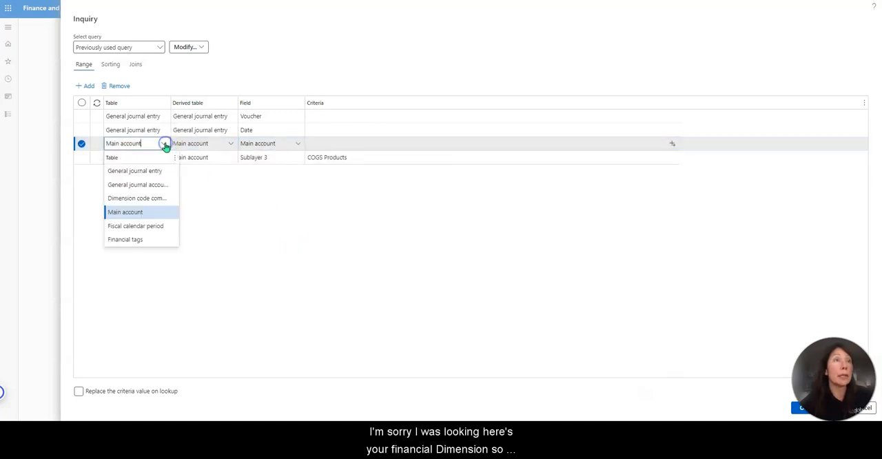
{"action": "left_click", "coordinate": [164, 198]}
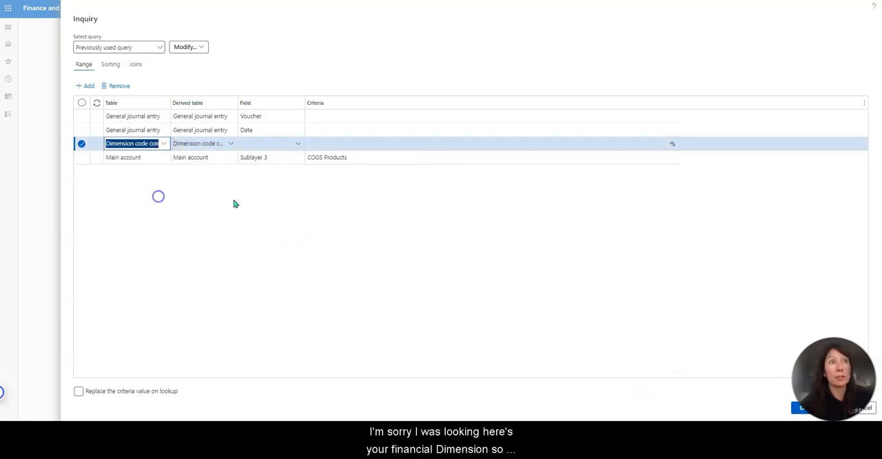
{"action": "left_click", "coordinate": [299, 142]}
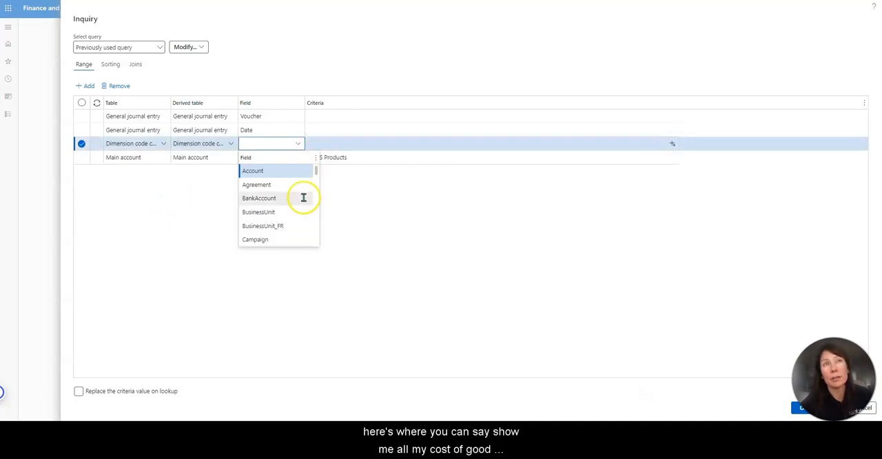
{"action": "scroll", "coordinate": [280, 221], "scroll_direction": "down", "scroll_amount": 3}
{"action": "scroll", "coordinate": [293, 207], "scroll_direction": "down", "scroll_amount": 2}
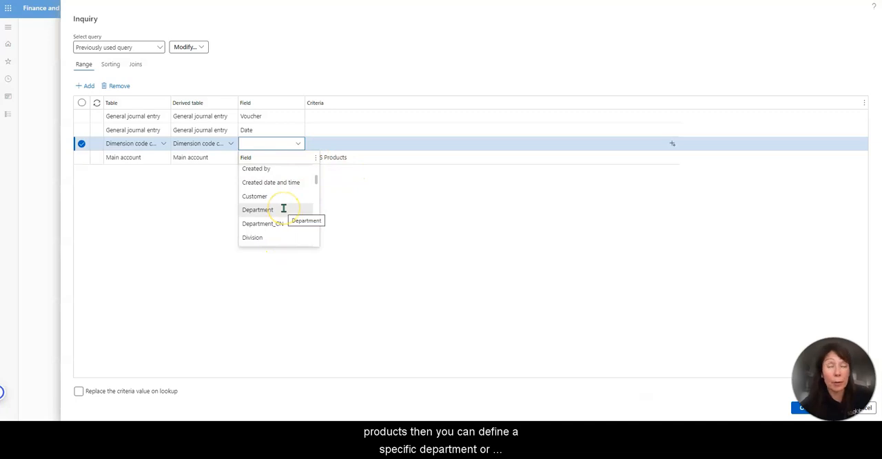
{"action": "left_click", "coordinate": [383, 226]}
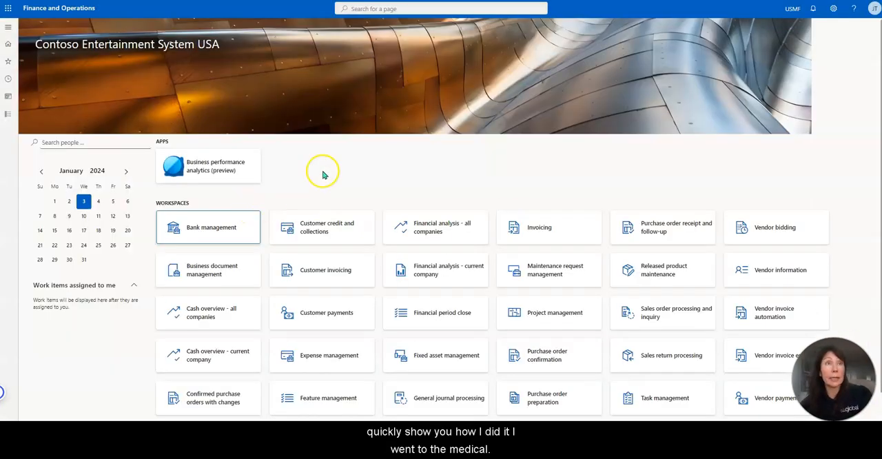
Step: Open the General ledger's Main accounts page and examine the Sublayer 1, Sublayer 2 and Sublayer 3 fields of the first account
{"action": "left_click", "coordinate": [9, 113]}
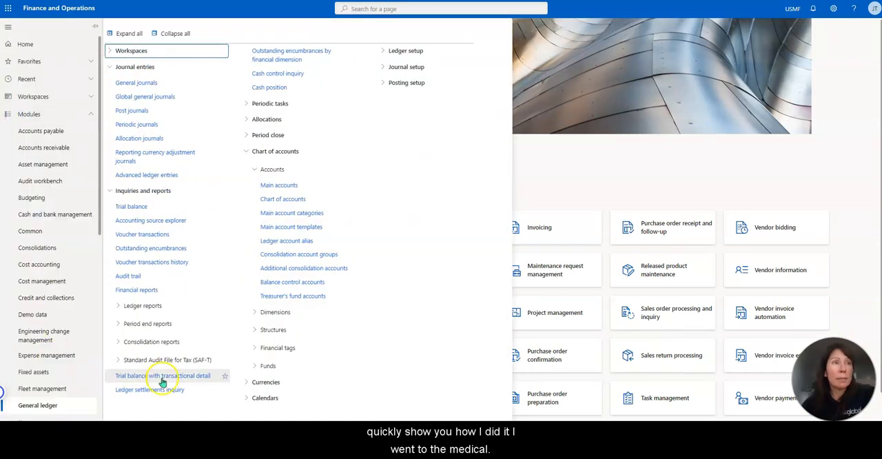
{"action": "left_click", "coordinate": [290, 185]}
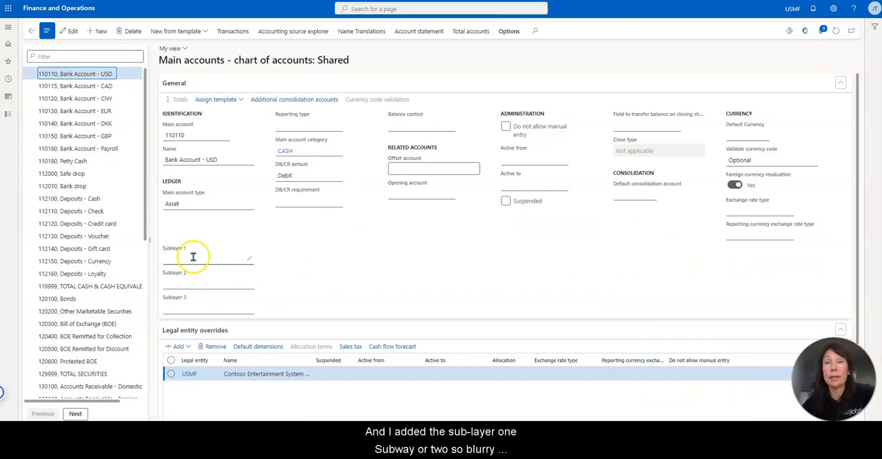
{"action": "left_click", "coordinate": [196, 304]}
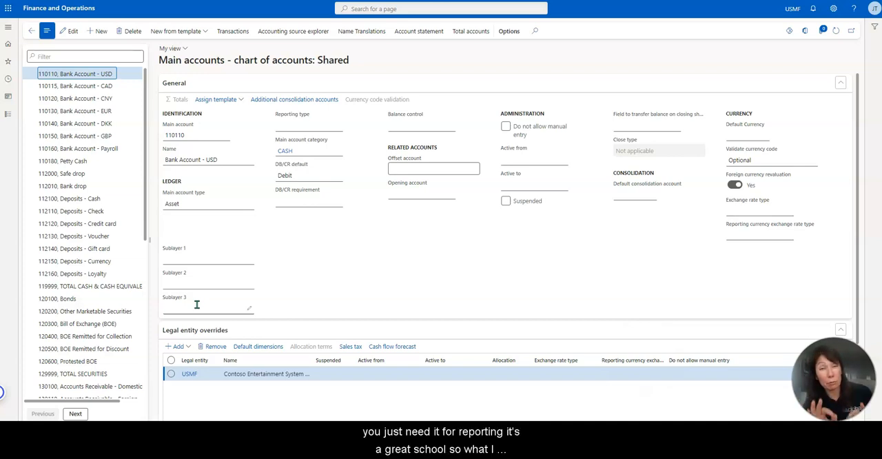
Step: View the fields that can be inserted into the main account's General section through personalization, including the sublayer fields, then cancel
{"action": "right_click", "coordinate": [336, 260]}
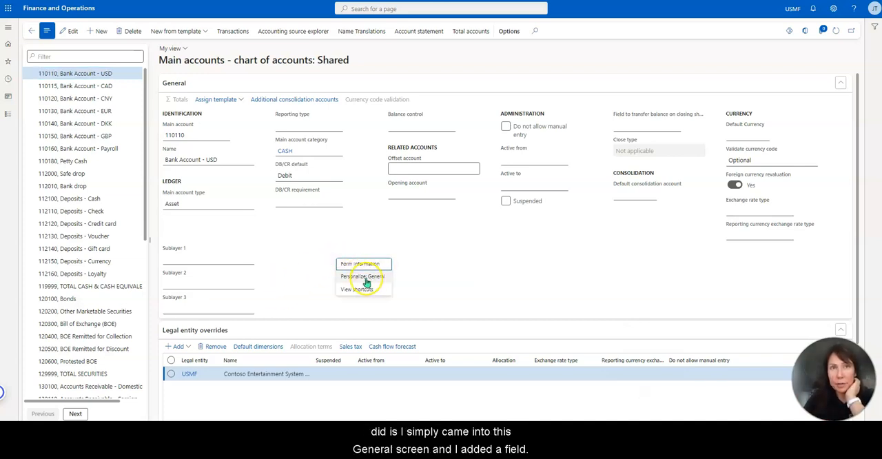
{"action": "left_click", "coordinate": [365, 278]}
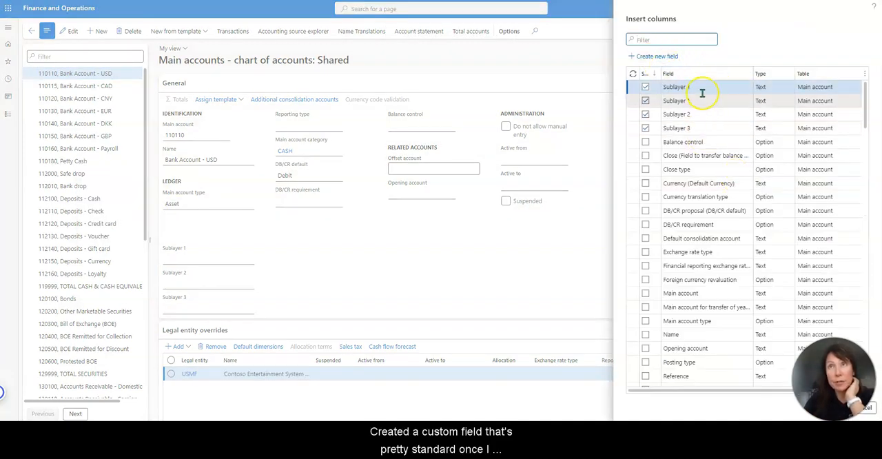
{"action": "left_click", "coordinate": [867, 410]}
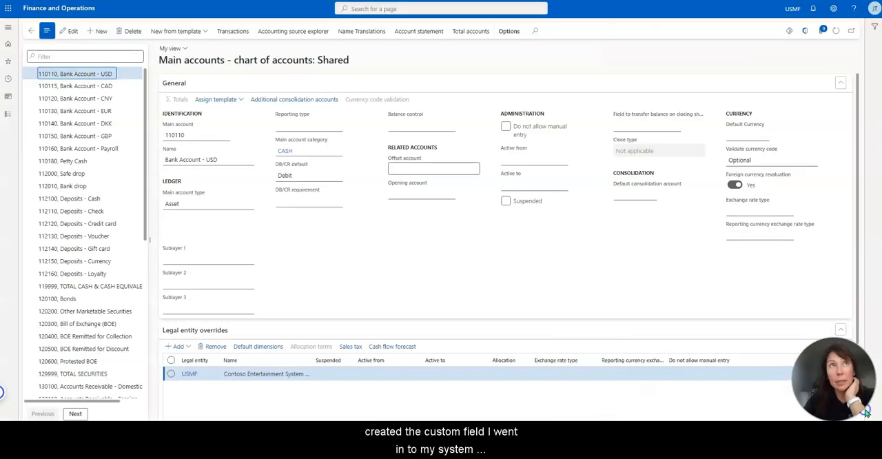
Step: Open the Custom fields setup page in System administration
{"action": "left_click", "coordinate": [8, 113]}
{"action": "scroll", "coordinate": [56, 352], "scroll_direction": "down", "scroll_amount": 3}
{"action": "scroll", "coordinate": [54, 366], "scroll_direction": "down", "scroll_amount": 2}
{"action": "left_click", "coordinate": [59, 335]}
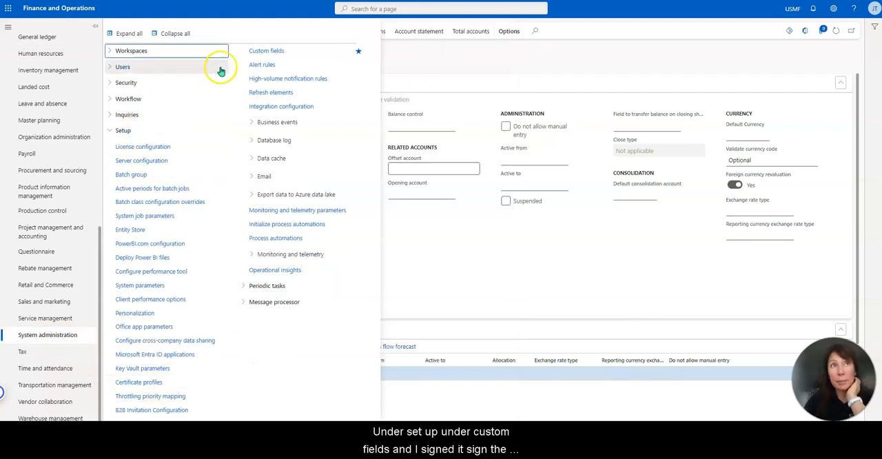
{"action": "left_click", "coordinate": [267, 53]}
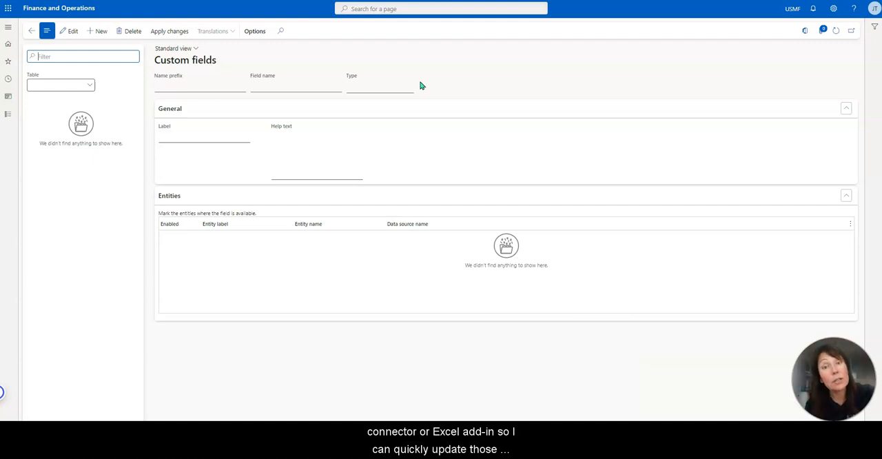
Step: Show the MainAccount table's custom fields and examine the enabled entities and picklist values of Sublayer1
{"action": "left_click", "coordinate": [95, 86]}
{"action": "left_click", "coordinate": [79, 113]}
{"action": "left_click", "coordinate": [85, 197]}
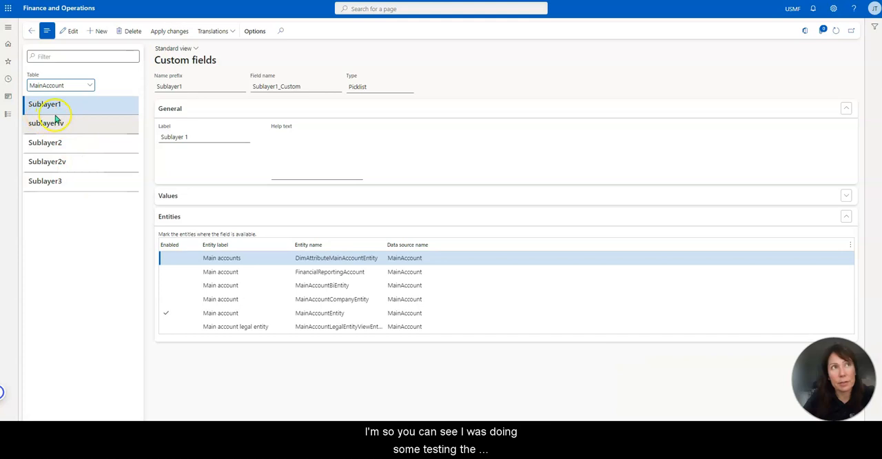
{"action": "left_click", "coordinate": [251, 314]}
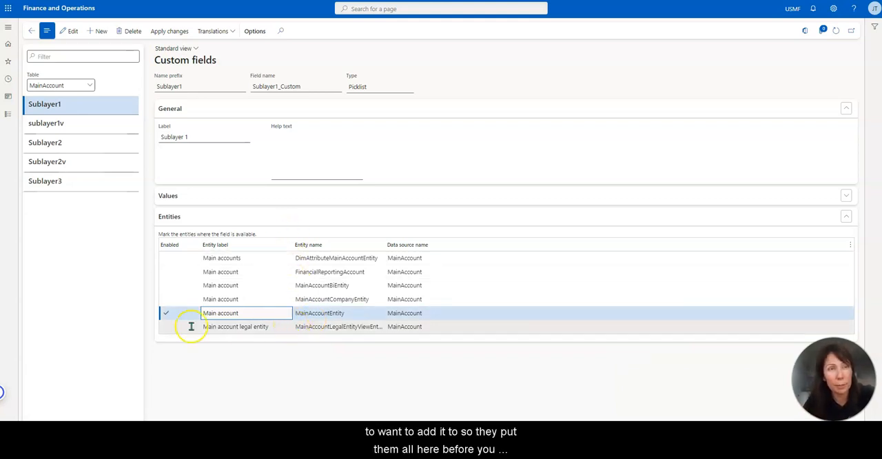
{"action": "left_click", "coordinate": [239, 201]}
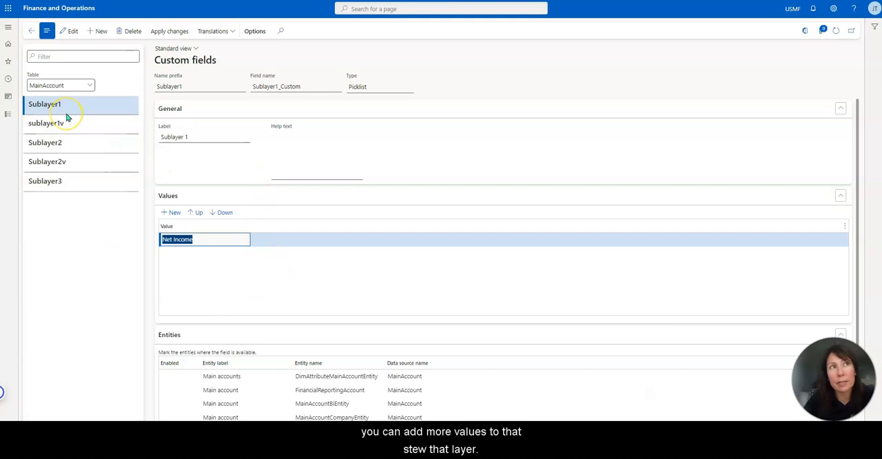
Step: Open the General ledger's Chart of accounts page and put it in edit mode
{"action": "left_click", "coordinate": [9, 114]}
{"action": "scroll", "coordinate": [61, 256], "scroll_direction": "down", "scroll_amount": 3}
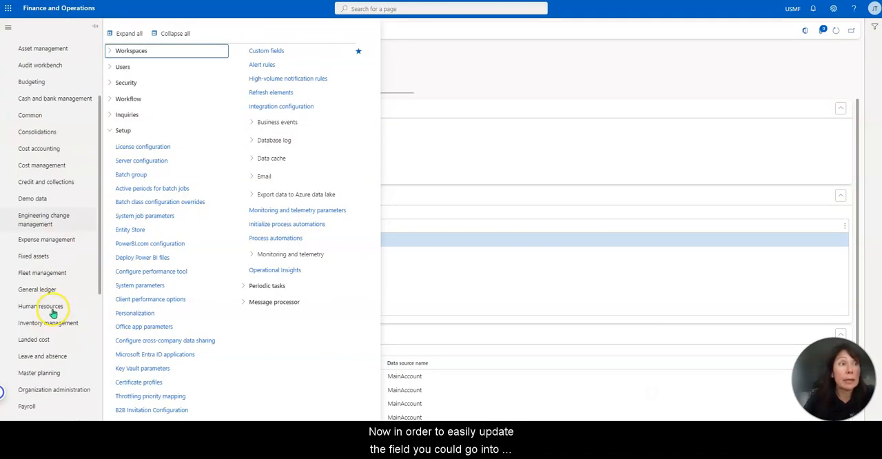
{"action": "left_click", "coordinate": [58, 291]}
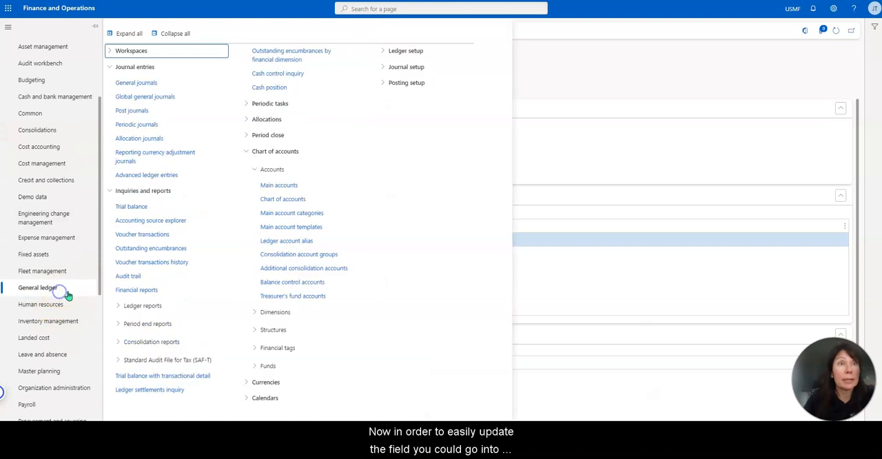
{"action": "left_click", "coordinate": [311, 199]}
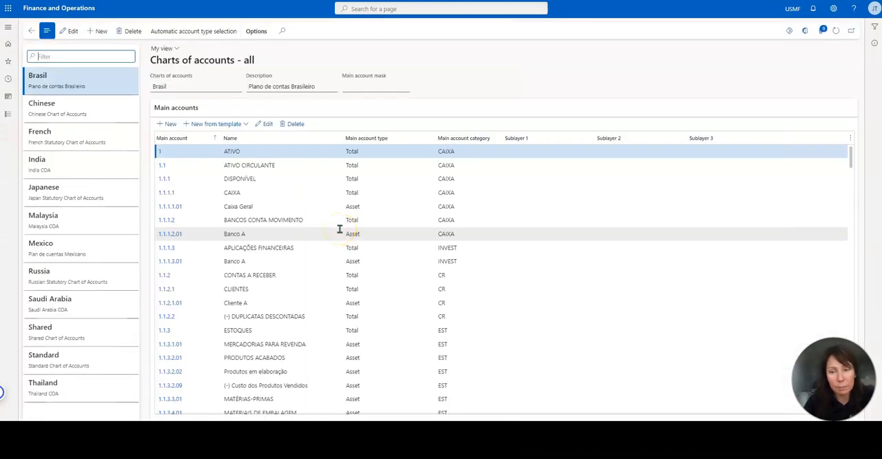
{"action": "left_click", "coordinate": [69, 31]}
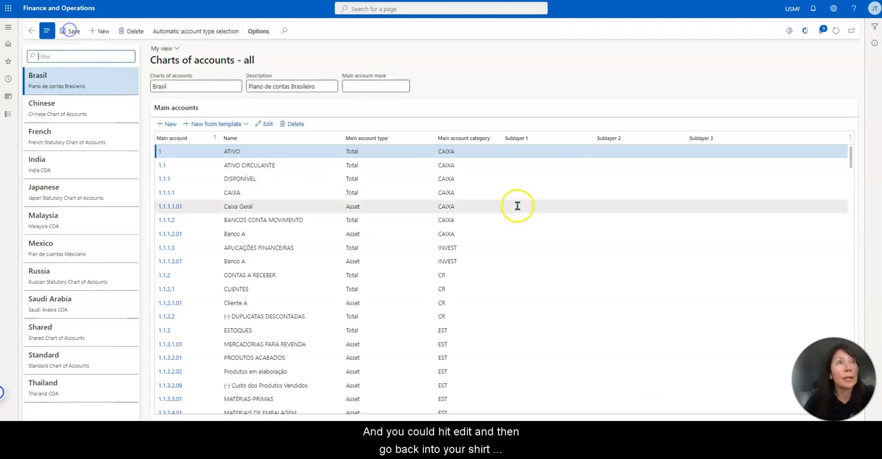
Step: Filter the charts of accounts list by "Shared" to show the Shared chart of accounts
{"action": "left_click", "coordinate": [87, 331]}
{"action": "left_click_drag", "start_coordinate": [66, 329], "coordinate": [22, 328]}
{"action": "key", "text": "ctrl+c"}
{"action": "left_click", "coordinate": [106, 56]}
{"action": "key", "text": "ctrl+v"}
{"action": "key", "text": "Return"}
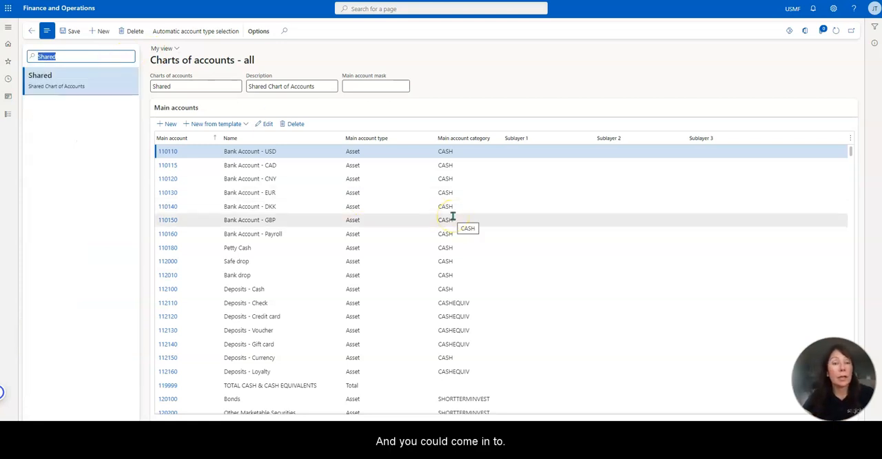
Step: Check whether Sublayer 2 can be edited in the grid for account 132190, then open that main account's details for editing
{"action": "scroll", "coordinate": [460, 273], "scroll_direction": "down", "scroll_amount": 2}
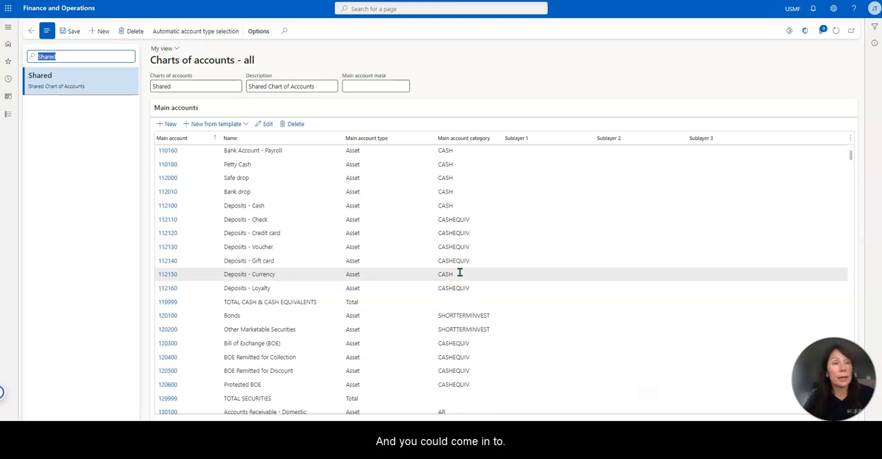
{"action": "scroll", "coordinate": [459, 269], "scroll_direction": "down", "scroll_amount": 8}
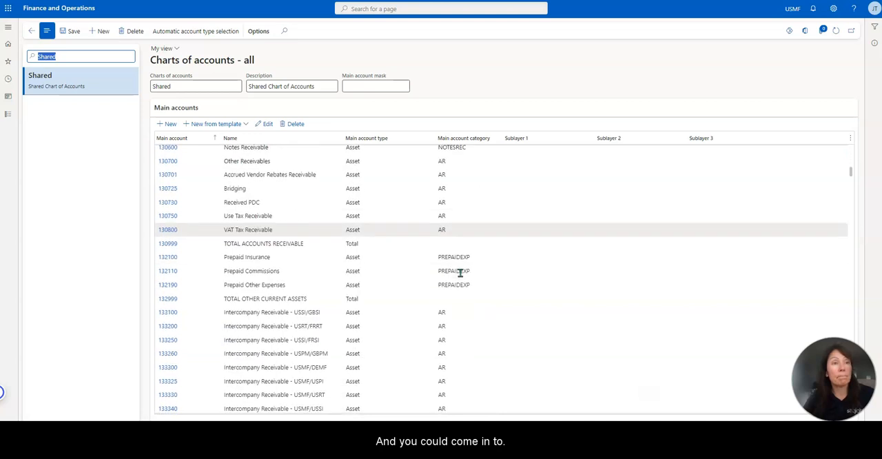
{"action": "left_click", "coordinate": [627, 160]}
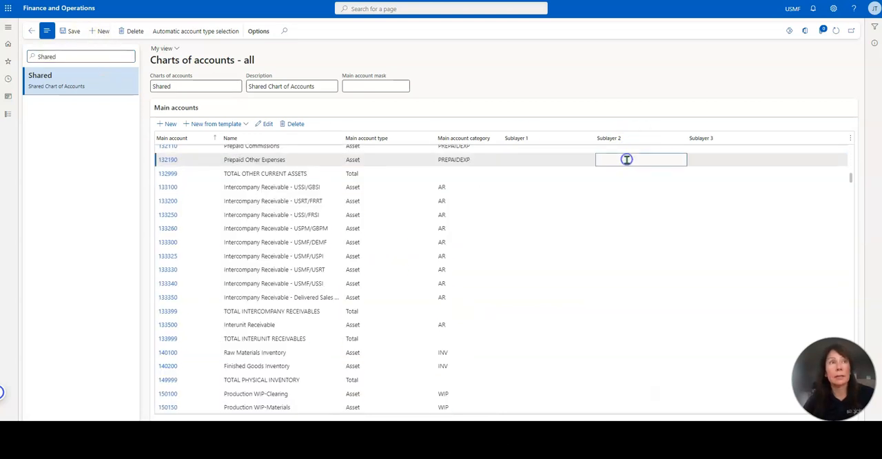
{"action": "left_click", "coordinate": [600, 160]}
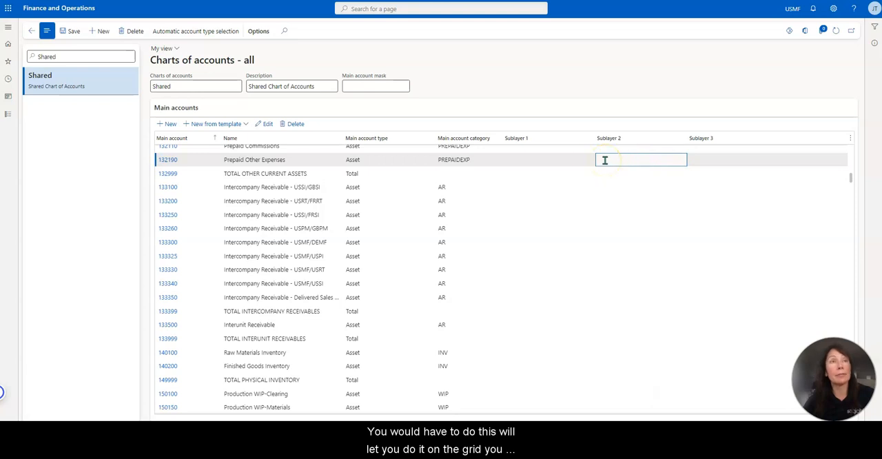
{"action": "left_click", "coordinate": [267, 124]}
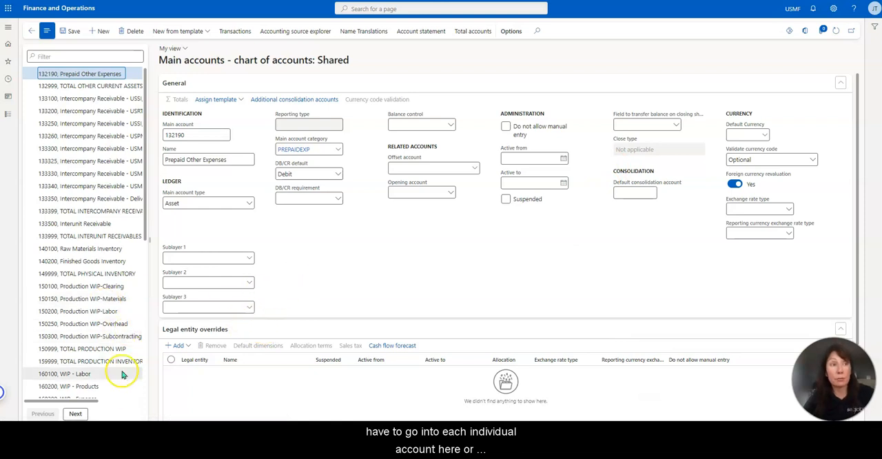
Step: Open the Main account (Shared) data in Excel by downloading the workbook and opening the file
{"action": "left_click", "coordinate": [808, 31]}
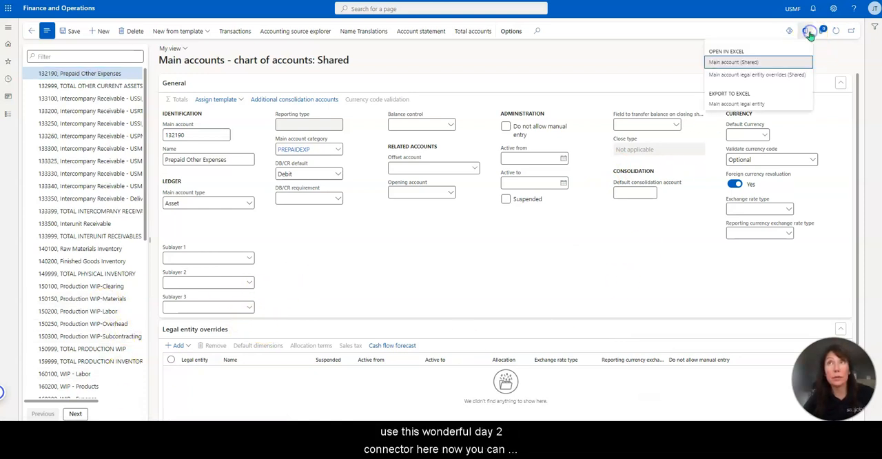
{"action": "left_click", "coordinate": [747, 66]}
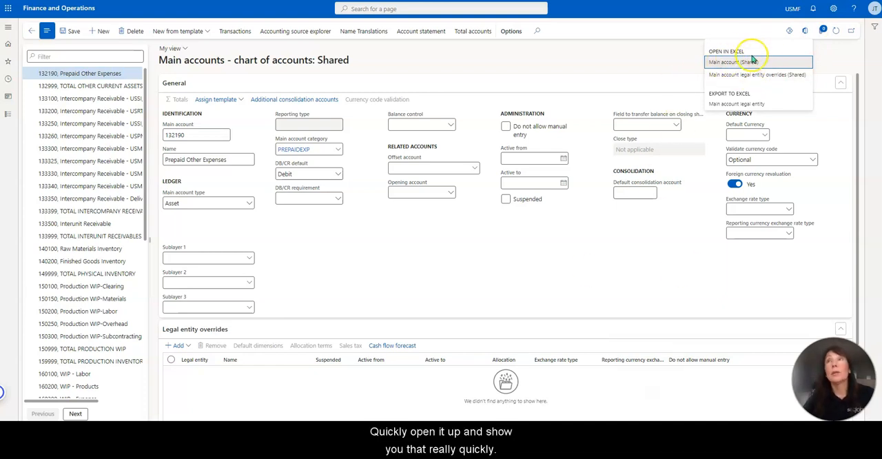
{"action": "left_click", "coordinate": [757, 64]}
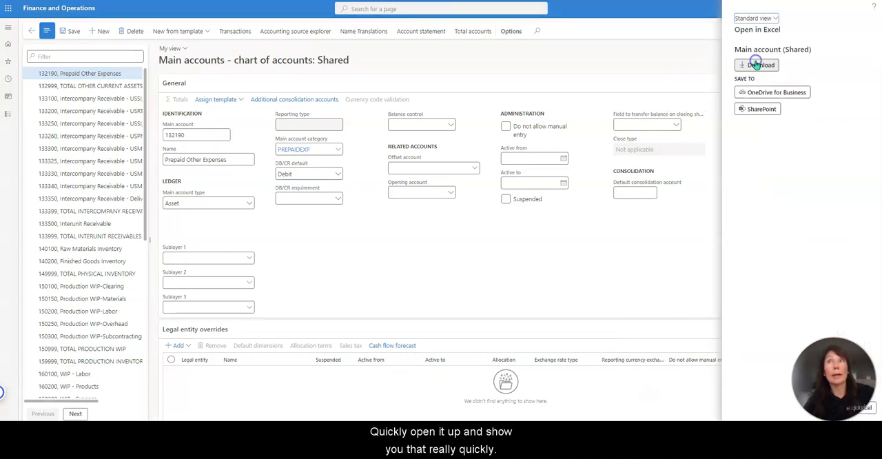
{"action": "left_click", "coordinate": [758, 64]}
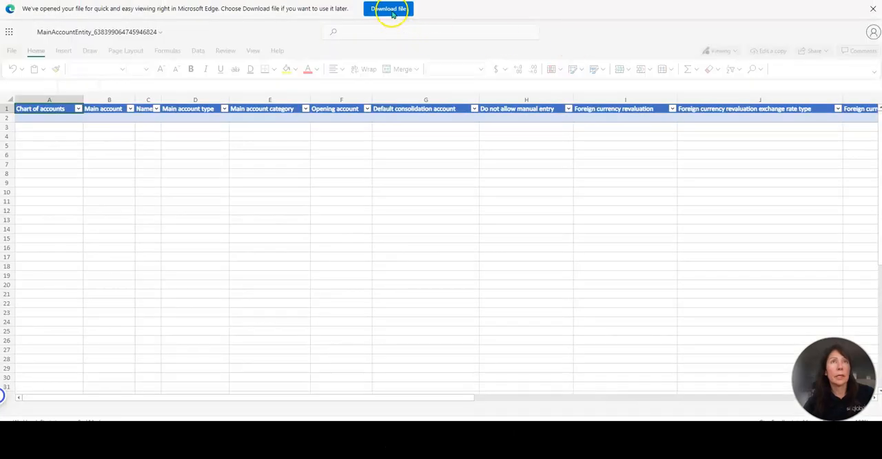
{"action": "left_click", "coordinate": [391, 10]}
{"action": "left_click", "coordinate": [689, 13]}
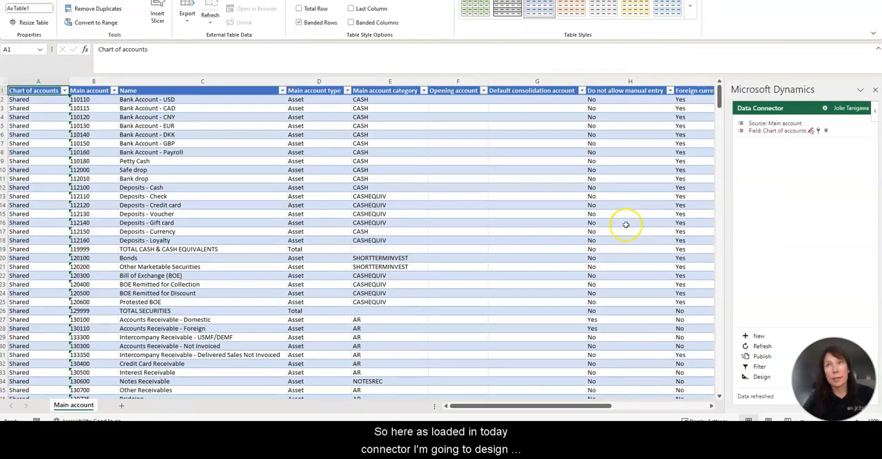
Step: Edit the Main account table design in the data connector and remove the selected fields from DefaultConsolidationAccount through ReportingExchangeAdjustmentRateType
{"action": "left_click", "coordinate": [760, 378]}
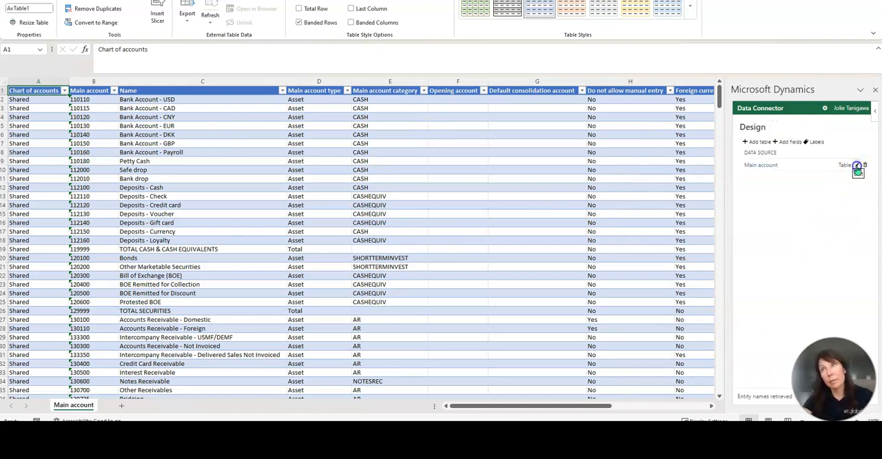
{"action": "left_click", "coordinate": [857, 166]}
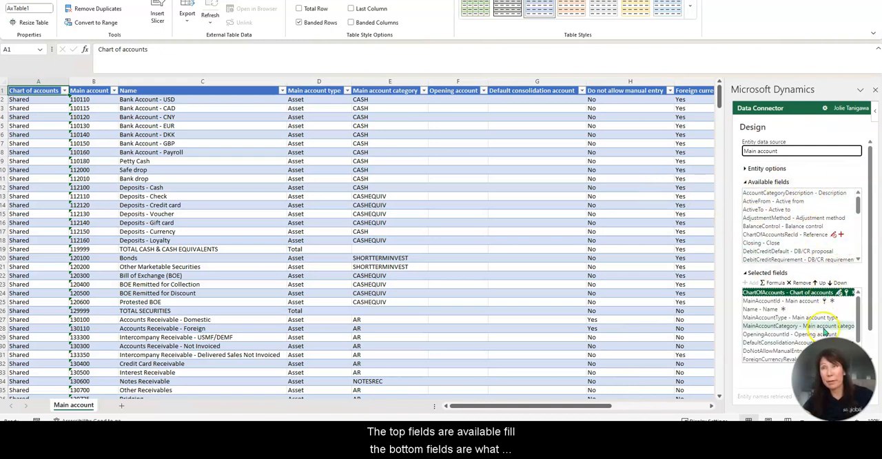
{"action": "scroll", "coordinate": [829, 330], "scroll_direction": "down", "scroll_amount": 1}
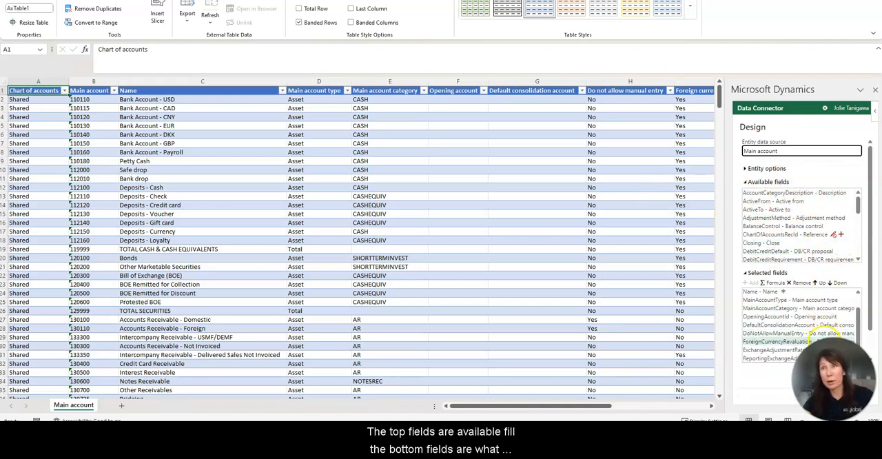
{"action": "left_click", "coordinate": [765, 325]}
{"action": "left_click", "coordinate": [765, 358], "text": "shift"}
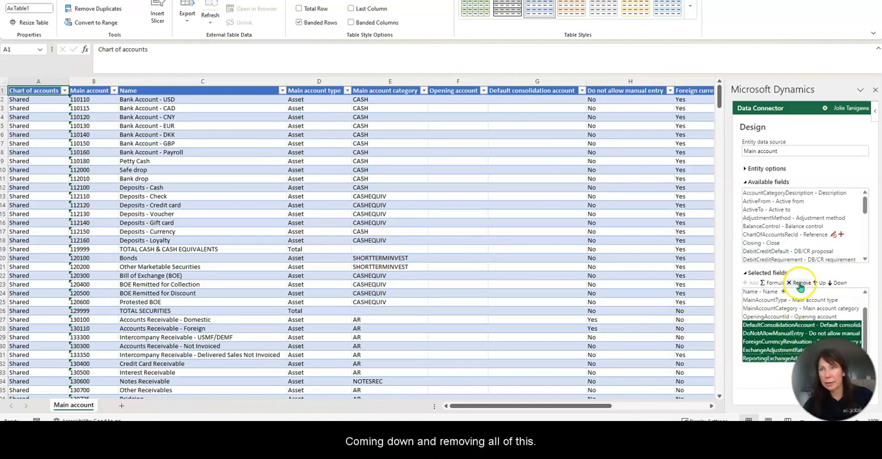
{"action": "left_click", "coordinate": [800, 283]}
Step: Add Sublayer1_Custom, Sublayer2_Custom and Sublayer3_Custom to the selected fields, update the table design and refresh the data
{"action": "scroll", "coordinate": [841, 227], "scroll_direction": "down", "scroll_amount": 10}
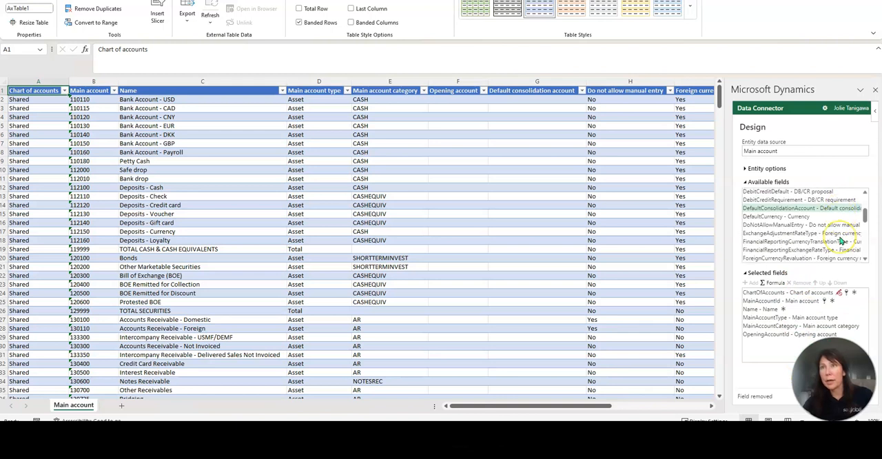
{"action": "scroll", "coordinate": [841, 240], "scroll_direction": "down", "scroll_amount": 1}
{"action": "left_click", "coordinate": [794, 239]}
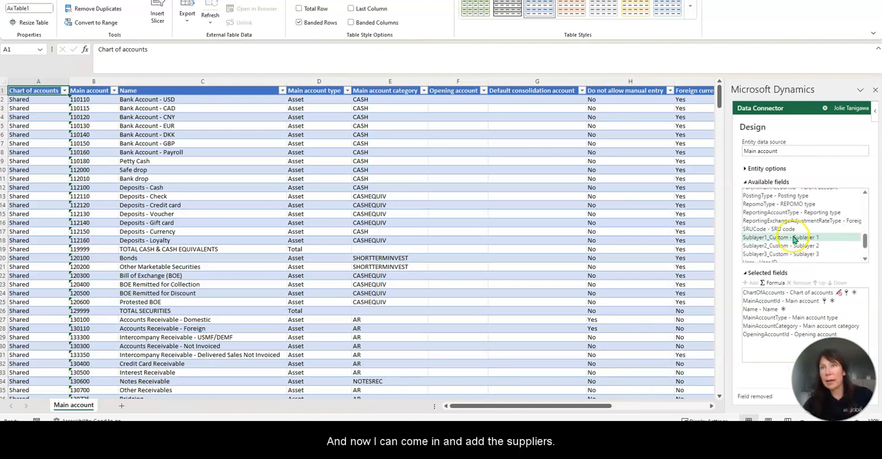
{"action": "double_click", "coordinate": [794, 238]}
{"action": "double_click", "coordinate": [794, 238]}
{"action": "left_click", "coordinate": [794, 238]}
{"action": "double_click", "coordinate": [794, 238]}
{"action": "left_click", "coordinate": [835, 293]}
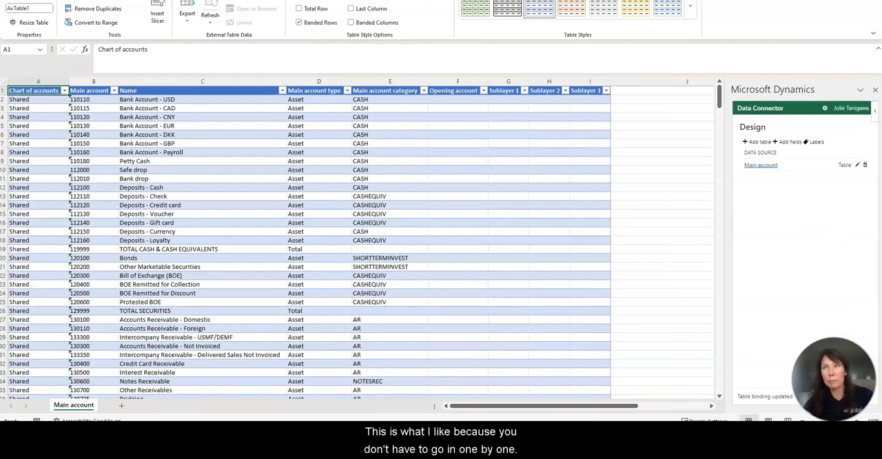
{"action": "left_click", "coordinate": [769, 344]}
{"action": "left_click", "coordinate": [832, 293]}
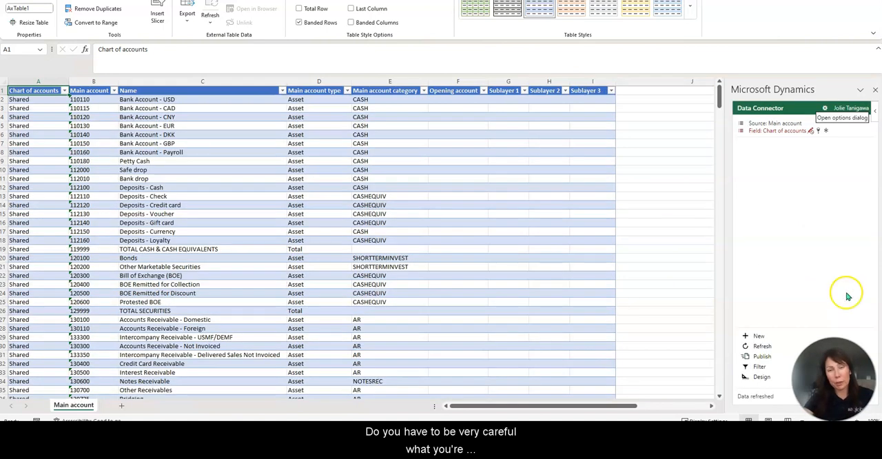
Step: Sort the account table by Main account from A to Z and look through the rows
{"action": "left_click", "coordinate": [510, 233]}
{"action": "left_click", "coordinate": [345, 223]}
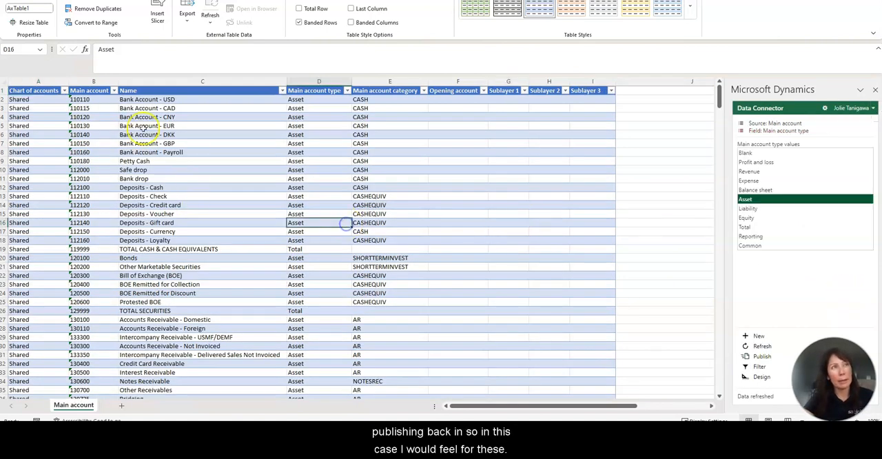
{"action": "left_click", "coordinate": [114, 90]}
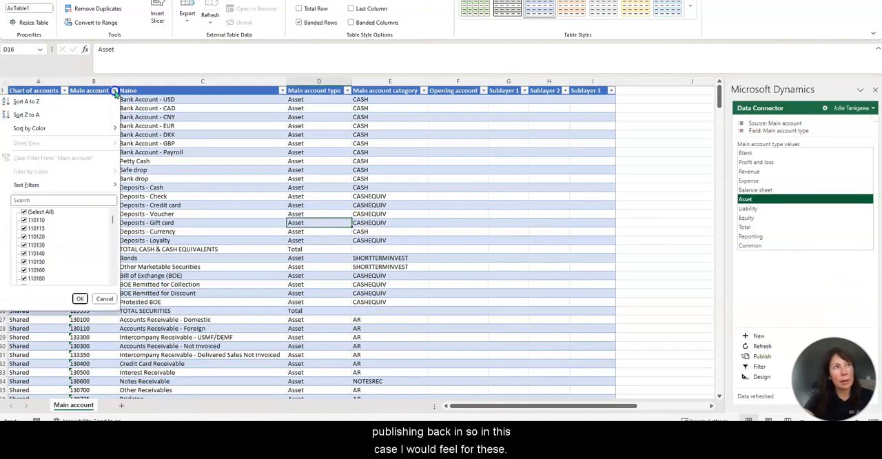
{"action": "left_click", "coordinate": [40, 103]}
{"action": "left_click", "coordinate": [389, 258]}
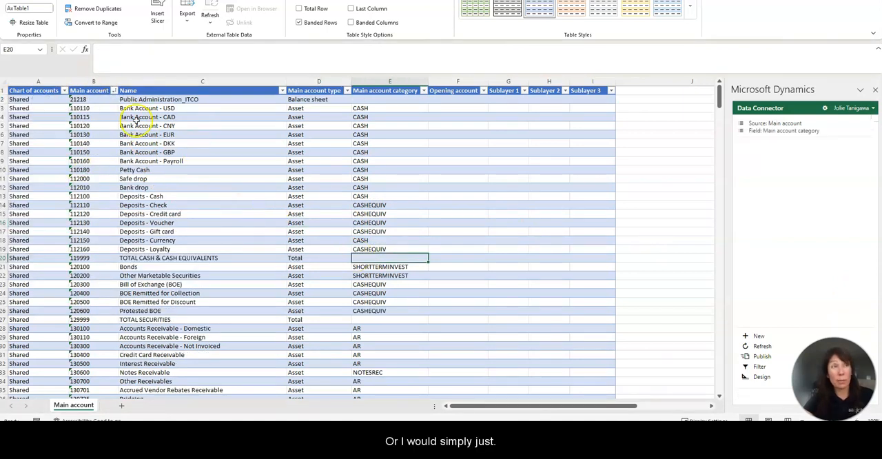
{"action": "scroll", "coordinate": [144, 314], "scroll_direction": "down", "scroll_amount": 2}
{"action": "scroll", "coordinate": [143, 314], "scroll_direction": "up", "scroll_amount": 2}
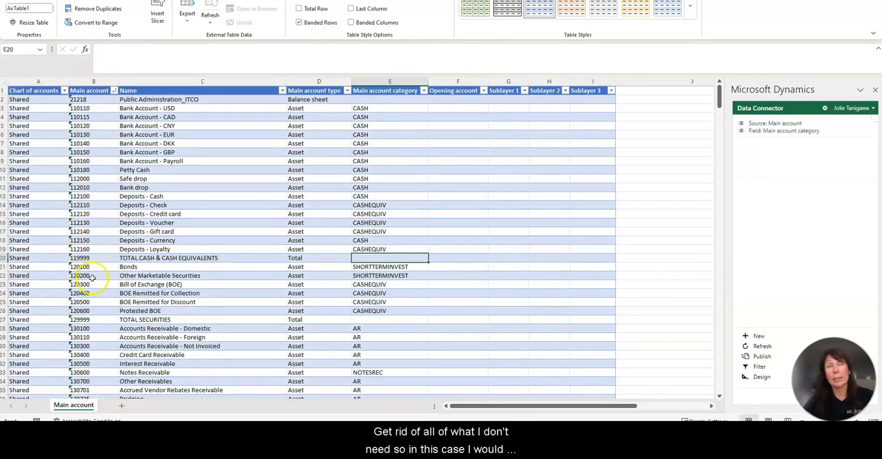
Step: Try adding a second filter field to the Main account data source, browse the available filter fields, then remove it
{"action": "left_click", "coordinate": [760, 366]}
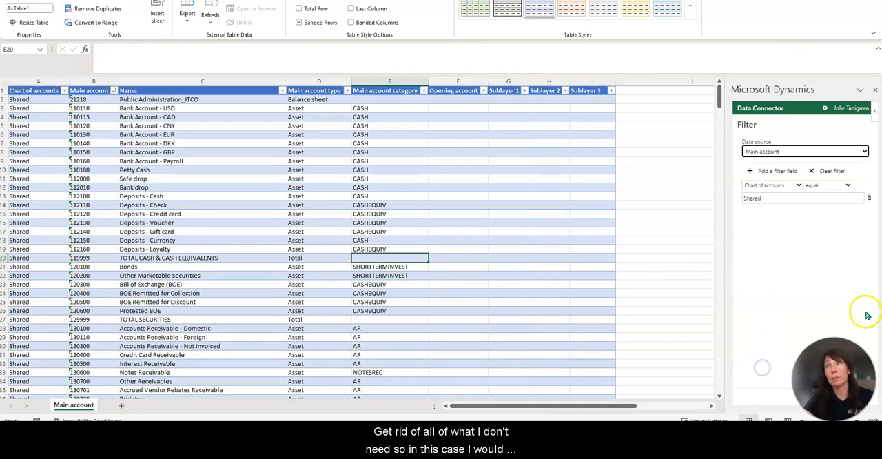
{"action": "left_click", "coordinate": [783, 171]}
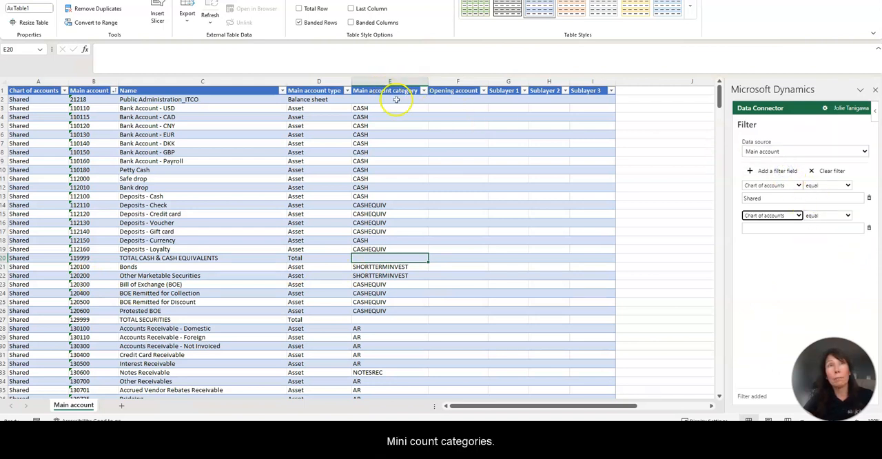
{"action": "left_click", "coordinate": [799, 215]}
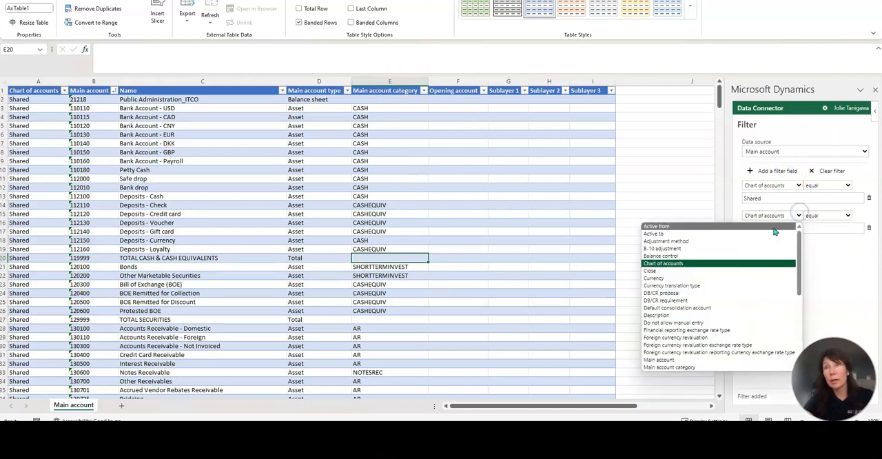
{"action": "left_click", "coordinate": [827, 275]}
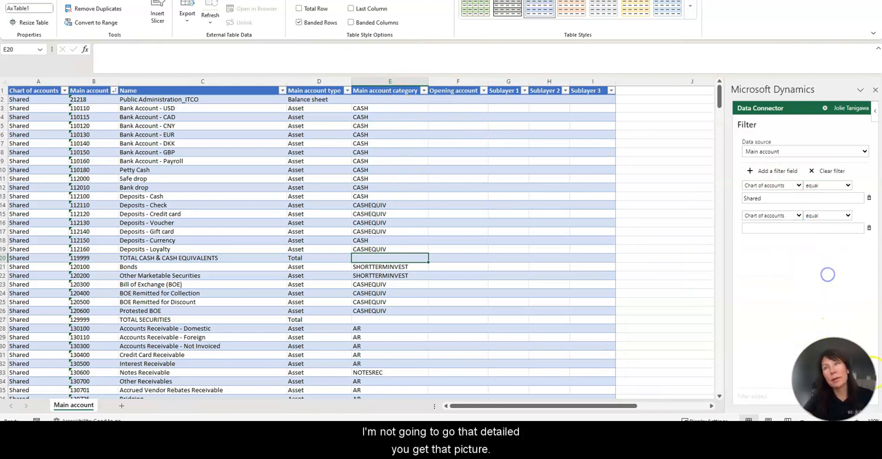
{"action": "left_click", "coordinate": [870, 230]}
{"action": "left_click", "coordinate": [838, 379]}
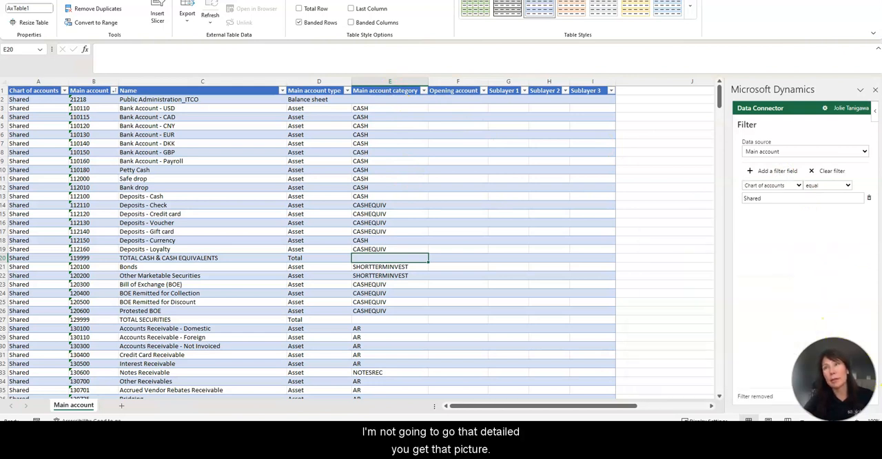
{"action": "left_click", "coordinate": [388, 214]}
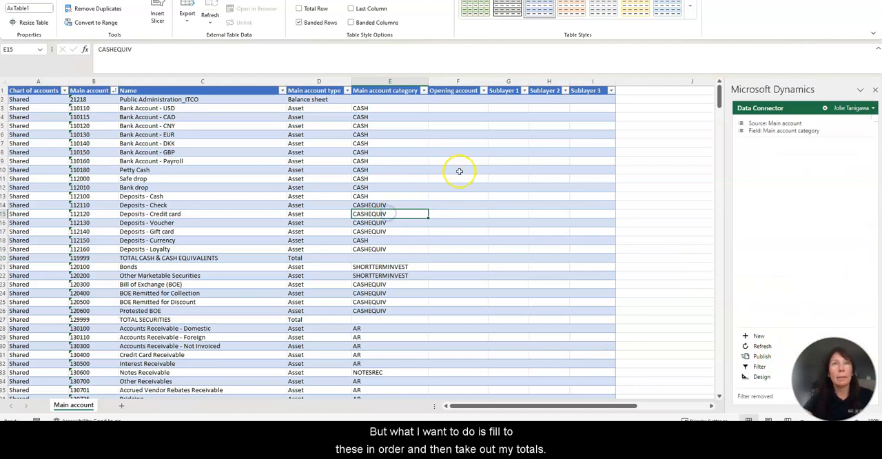
{"action": "left_click", "coordinate": [114, 91]}
{"action": "left_click", "coordinate": [459, 179]}
{"action": "left_click", "coordinate": [427, 91]}
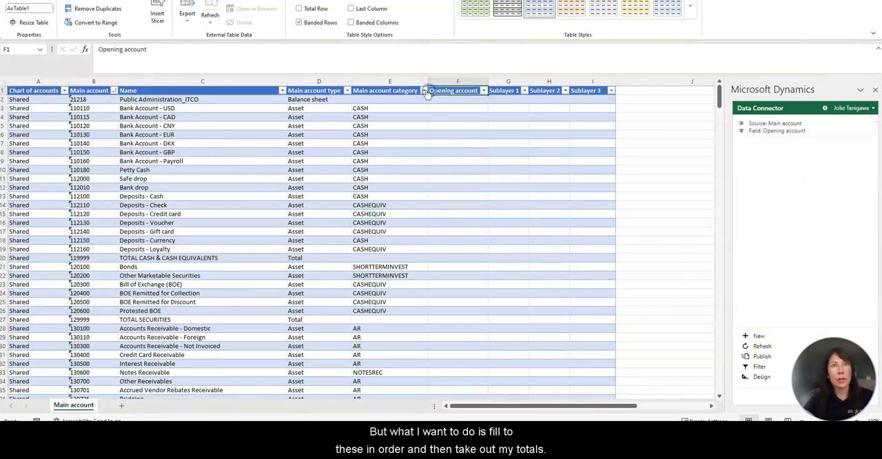
{"action": "left_click", "coordinate": [424, 91]}
{"action": "scroll", "coordinate": [345, 256], "scroll_direction": "down", "scroll_amount": 2}
{"action": "scroll", "coordinate": [342, 274], "scroll_direction": "down", "scroll_amount": 10}
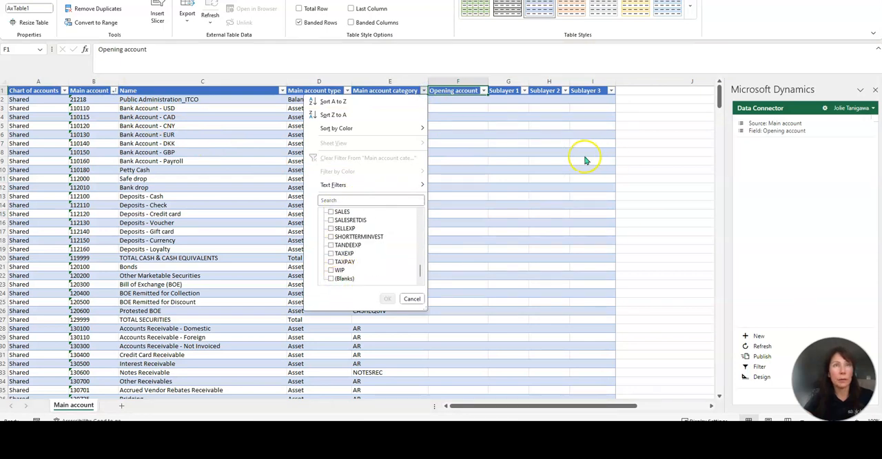
{"action": "left_click", "coordinate": [453, 161]}
Step: Filter the Main account type column to exclude the Total accounts
{"action": "left_click", "coordinate": [347, 90]}
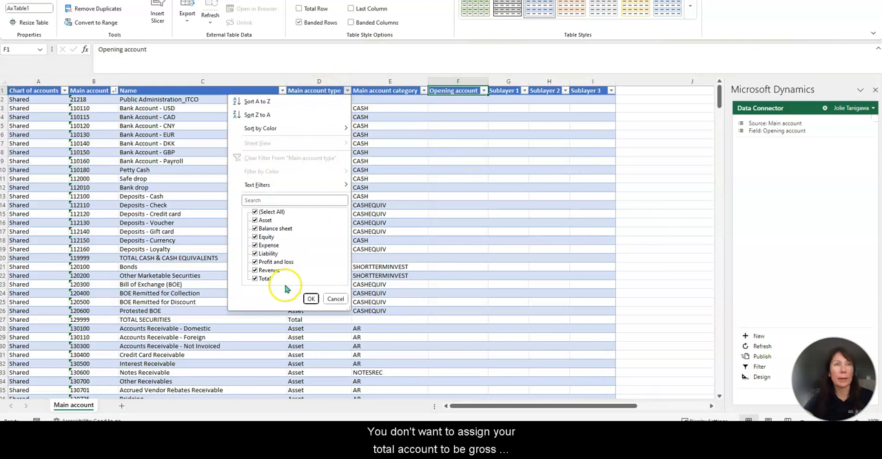
{"action": "left_click", "coordinate": [255, 279]}
{"action": "left_click", "coordinate": [311, 298]}
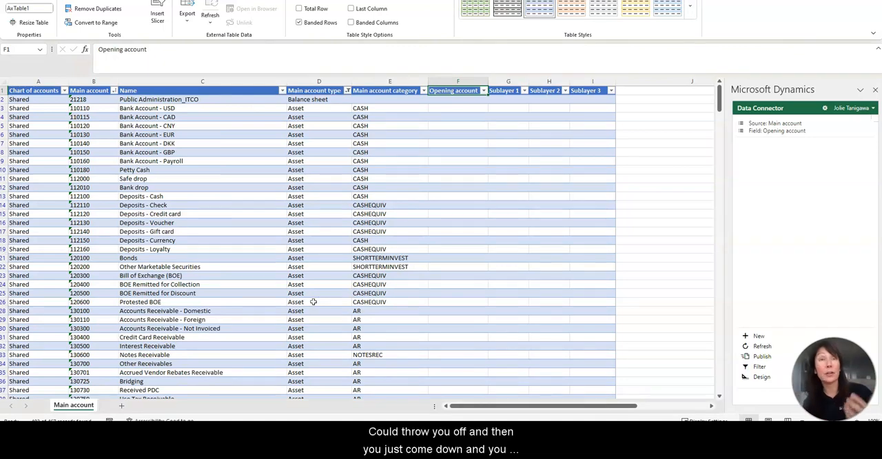
Step: Go to the COGS accounts and check which values the data connector offers for their Sublayer 1 and Sublayer 3 fields
{"action": "left_click", "coordinate": [460, 222]}
{"action": "left_click_drag", "start_coordinate": [719, 98], "coordinate": [735, 268]}
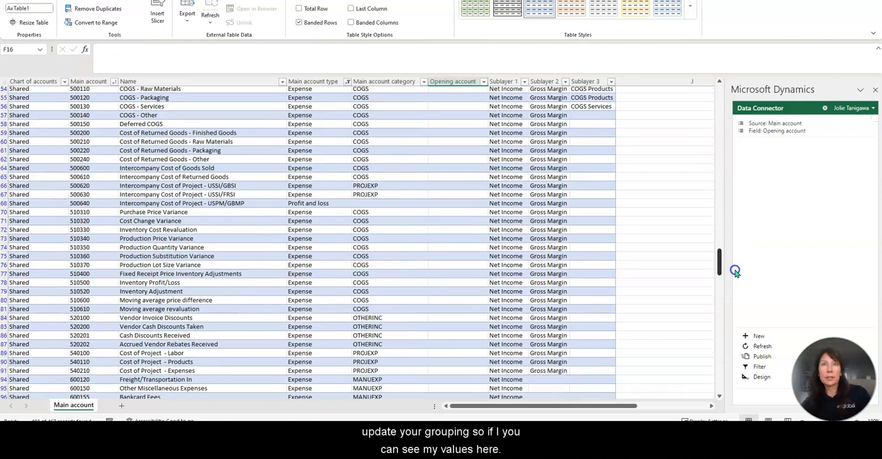
{"action": "left_click", "coordinate": [557, 178]}
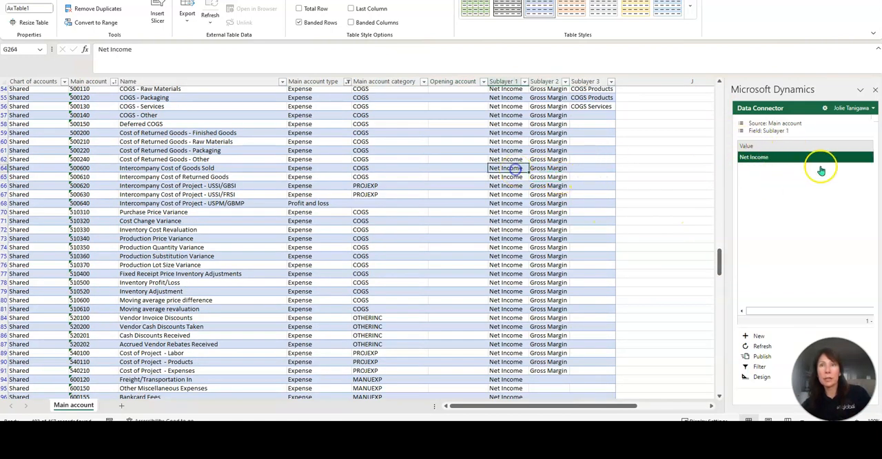
{"action": "left_click", "coordinate": [589, 106]}
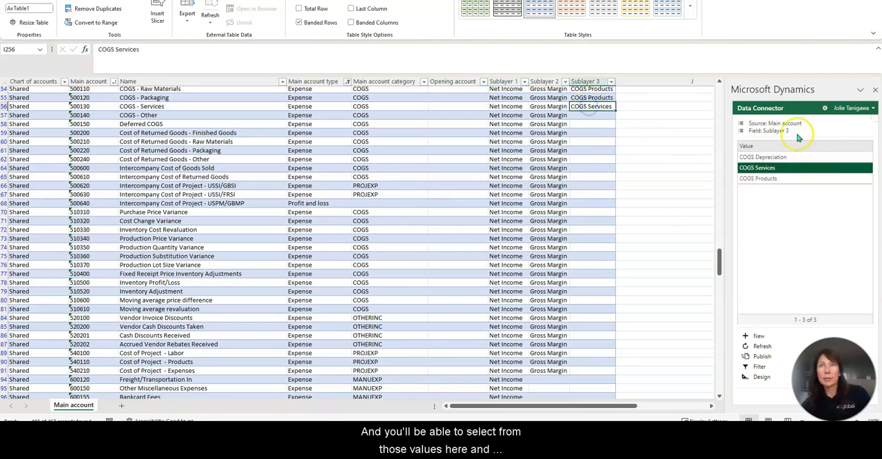
{"action": "scroll", "coordinate": [587, 166], "scroll_direction": "up", "scroll_amount": 3}
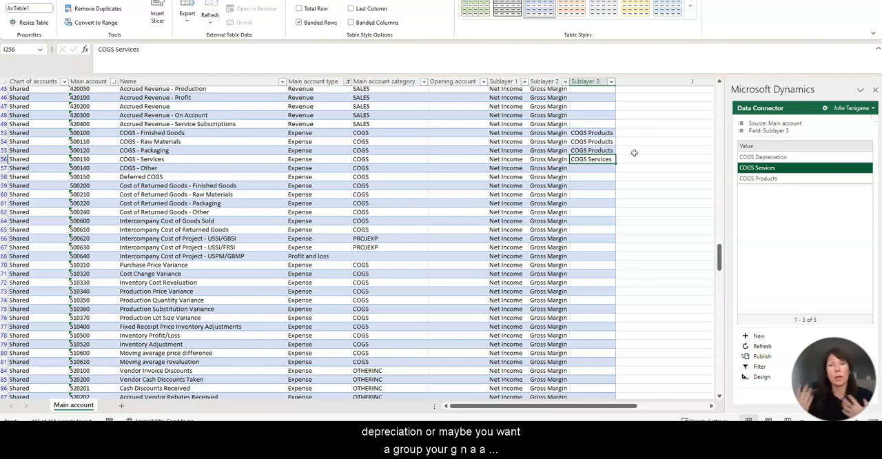
Step: Look through the expense accounts, highlighting the names from Flight Expenses to Mileage Expenses and the TANDEEXP category cells of accounts 601400 to 601509
{"action": "left_click", "coordinate": [585, 230]}
{"action": "scroll", "coordinate": [589, 260], "scroll_direction": "down", "scroll_amount": 20}
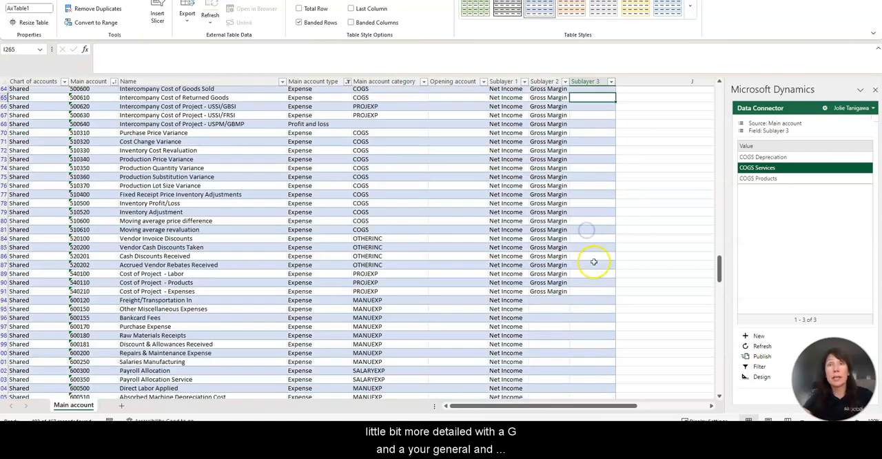
{"action": "scroll", "coordinate": [392, 285], "scroll_direction": "down", "scroll_amount": 11}
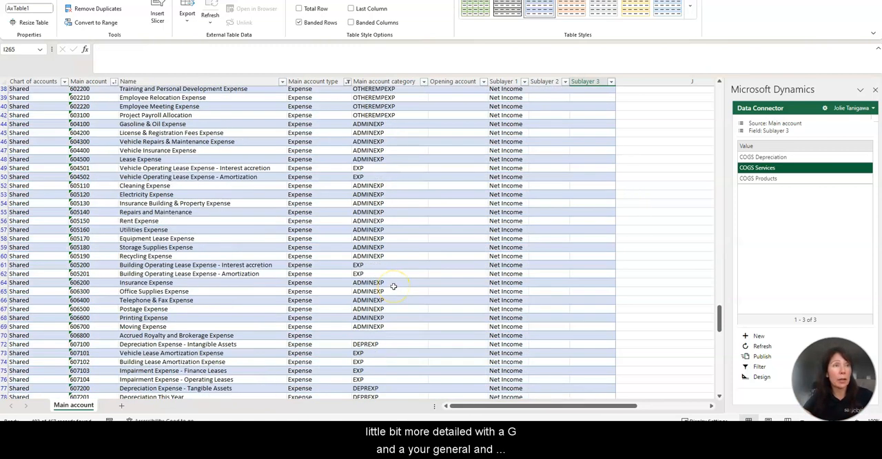
{"action": "scroll", "coordinate": [101, 166], "scroll_direction": "up", "scroll_amount": 3}
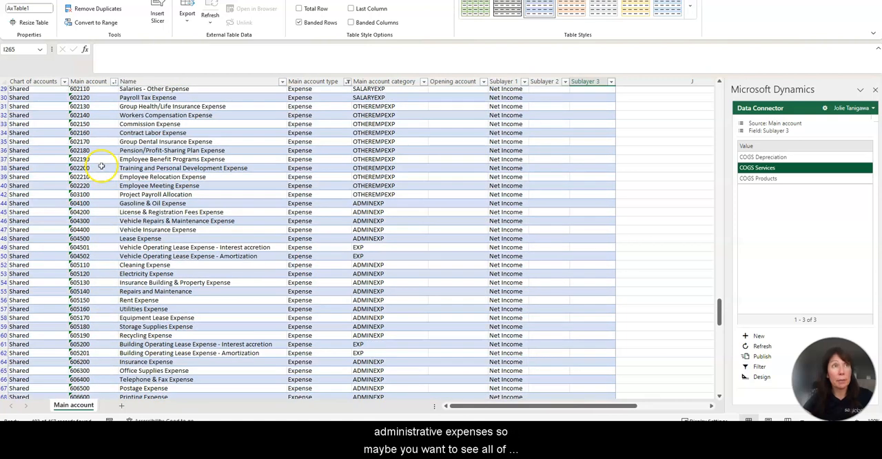
{"action": "scroll", "coordinate": [102, 166], "scroll_direction": "up", "scroll_amount": 5}
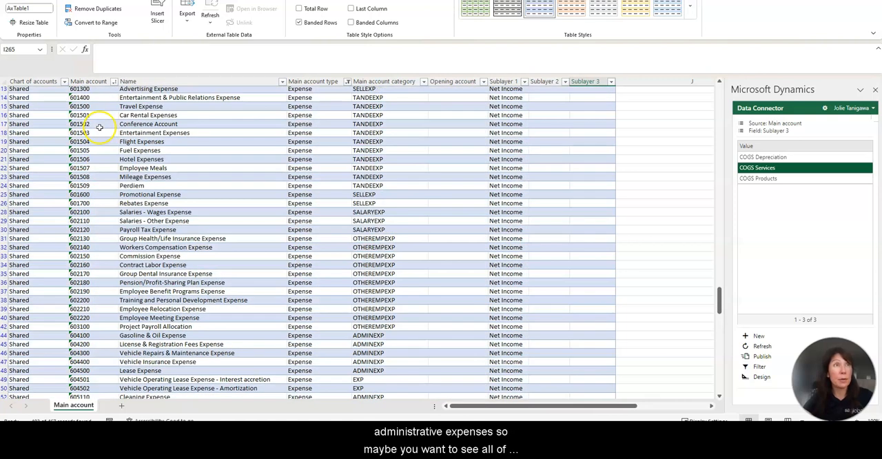
{"action": "left_click", "coordinate": [158, 143]}
{"action": "left_click_drag", "start_coordinate": [158, 143], "coordinate": [162, 178]}
{"action": "scroll", "coordinate": [384, 147], "scroll_direction": "up", "scroll_amount": 2}
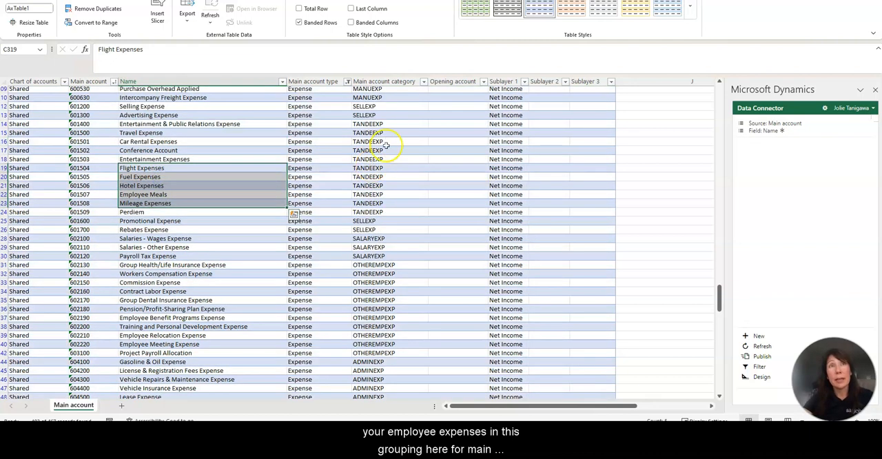
{"action": "left_click_drag", "start_coordinate": [386, 124], "coordinate": [390, 208]}
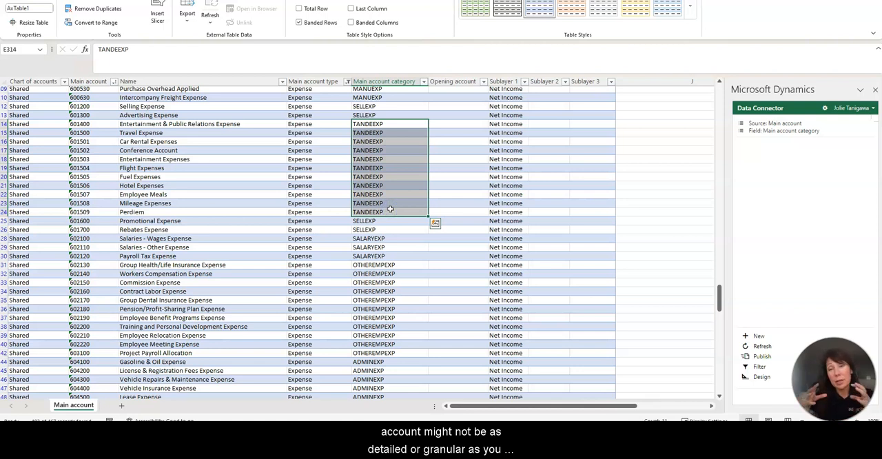